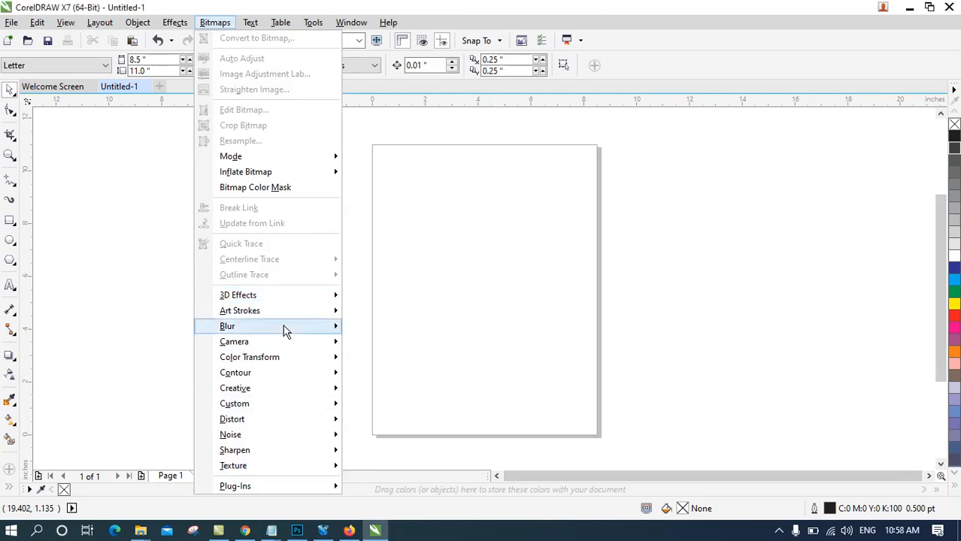
{"action": "mouse_move", "coordinate": [283, 328]}
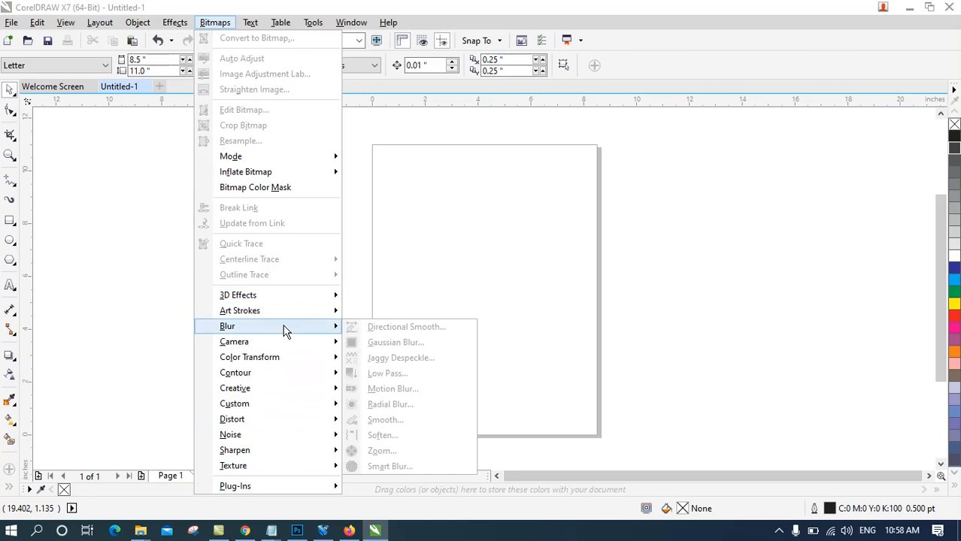
{"action": "left_click", "coordinate": [217, 23]}
{"action": "left_click", "coordinate": [226, 24]}
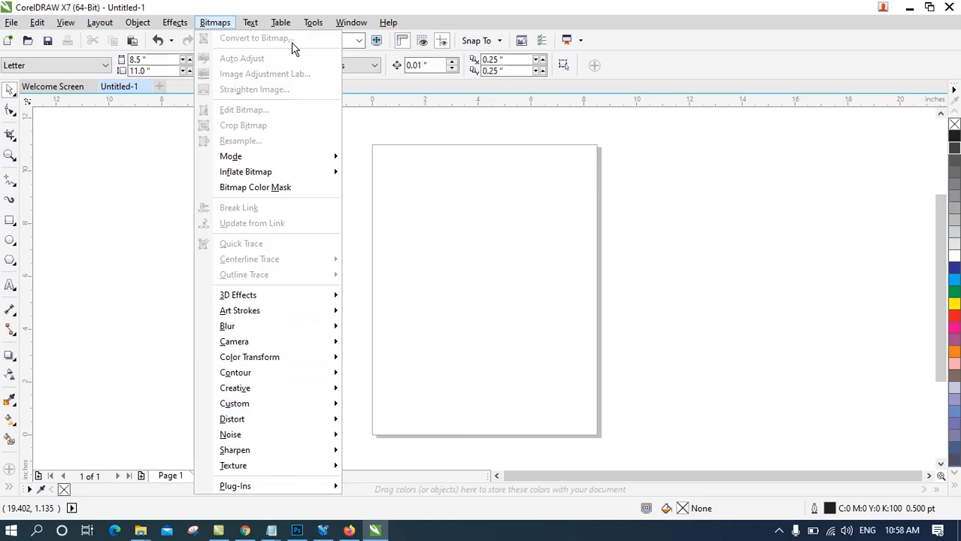
Import the picture 63141735-actor-wallpapers from the Pictures folder and place it over the page's lower left area.
{"action": "left_click", "coordinate": [14, 24]}
{"action": "left_click", "coordinate": [16, 23]}
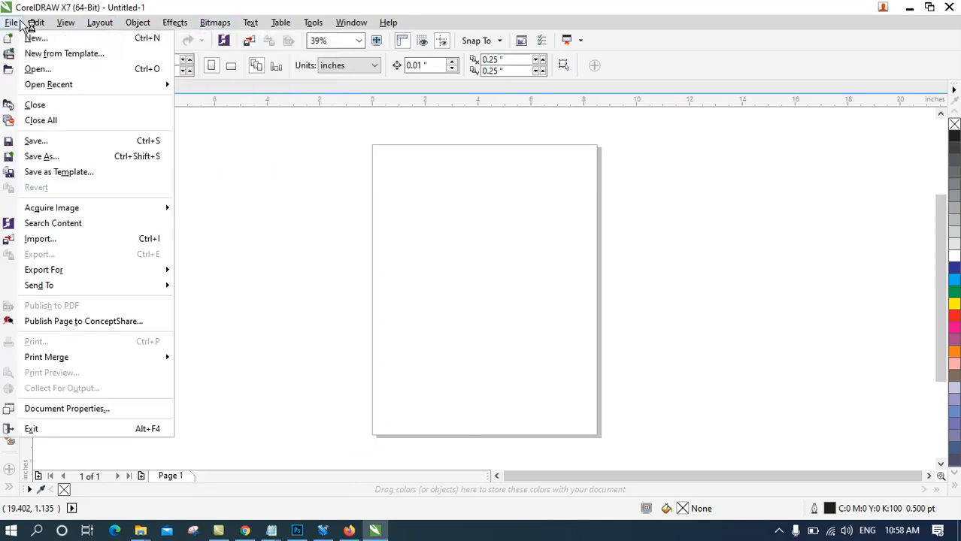
{"action": "left_click", "coordinate": [97, 241]}
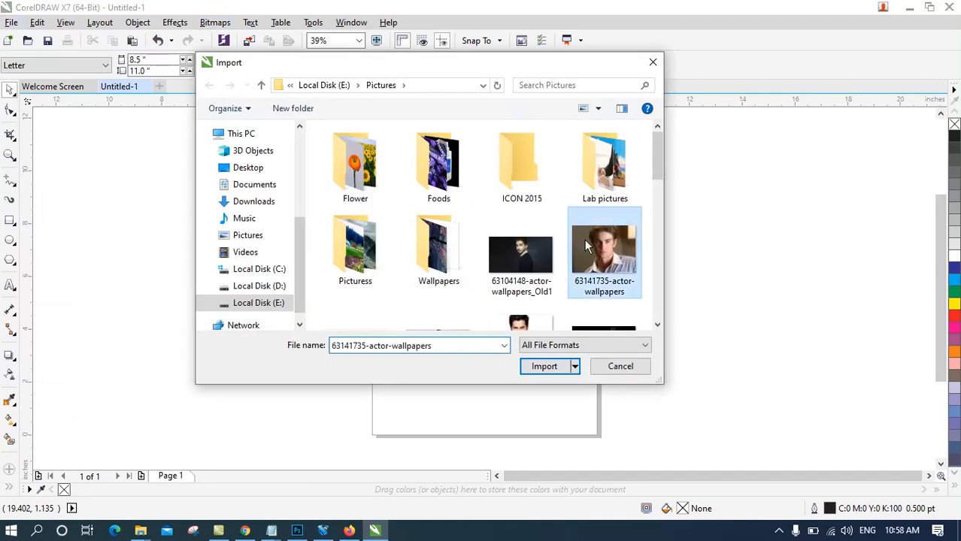
{"action": "double_click", "coordinate": [584, 240]}
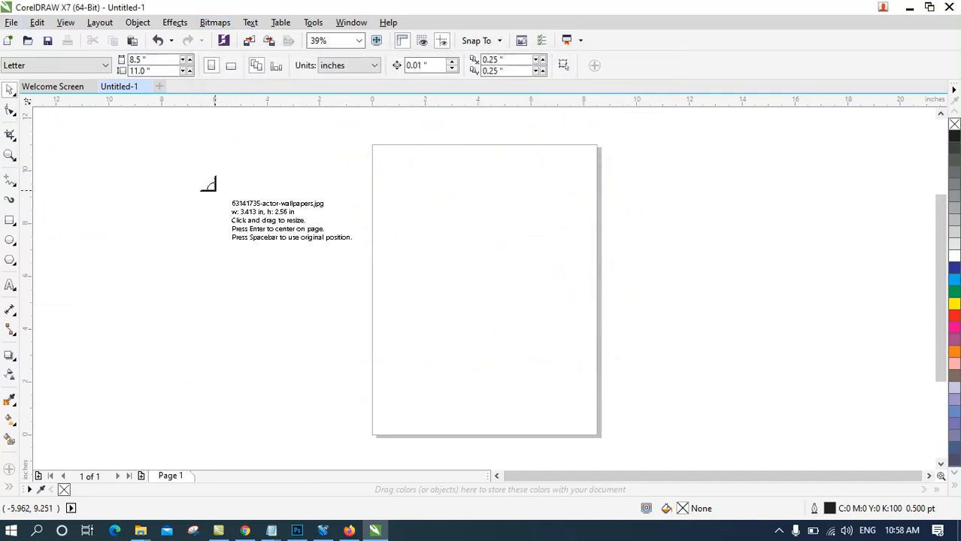
{"action": "left_click", "coordinate": [208, 184]}
Try the 3D Rotate effect on the photo with vertical -56 and horizontal -19, and discard it.
{"action": "left_click", "coordinate": [203, 22]}
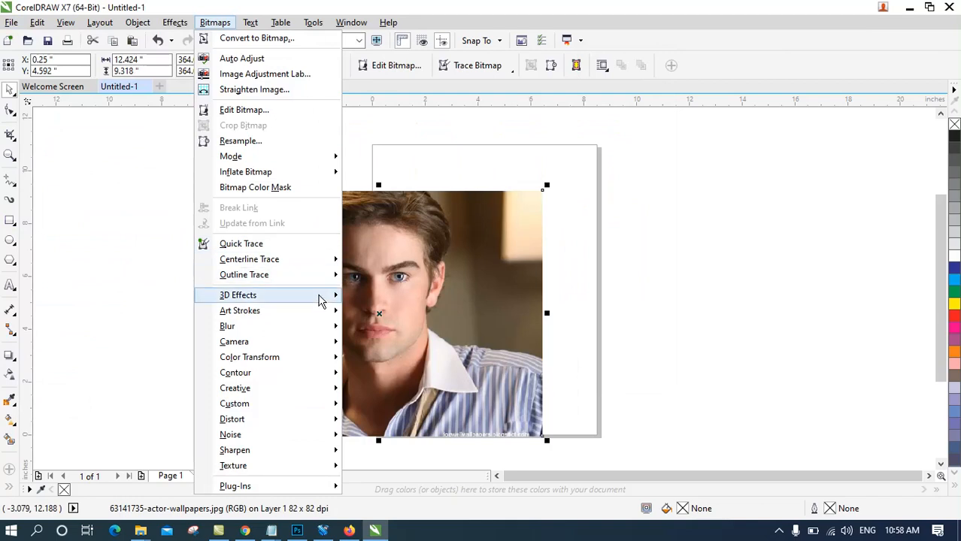
{"action": "mouse_move", "coordinate": [317, 295]}
{"action": "left_click", "coordinate": [376, 295]}
{"action": "left_click_drag", "start_coordinate": [538, 187], "coordinate": [758, 78]}
{"action": "left_click_drag", "start_coordinate": [540, 141], "coordinate": [548, 212]}
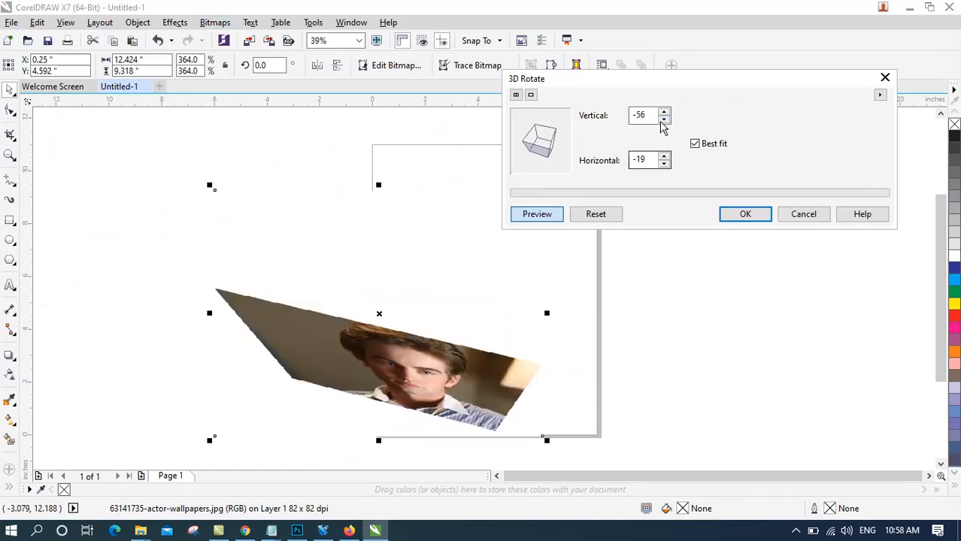
{"action": "left_click", "coordinate": [798, 215]}
Try the Cylinder effect on the photo in horizontal mode and in vertical mode at -61 percent, and discard it.
{"action": "left_click", "coordinate": [214, 22]}
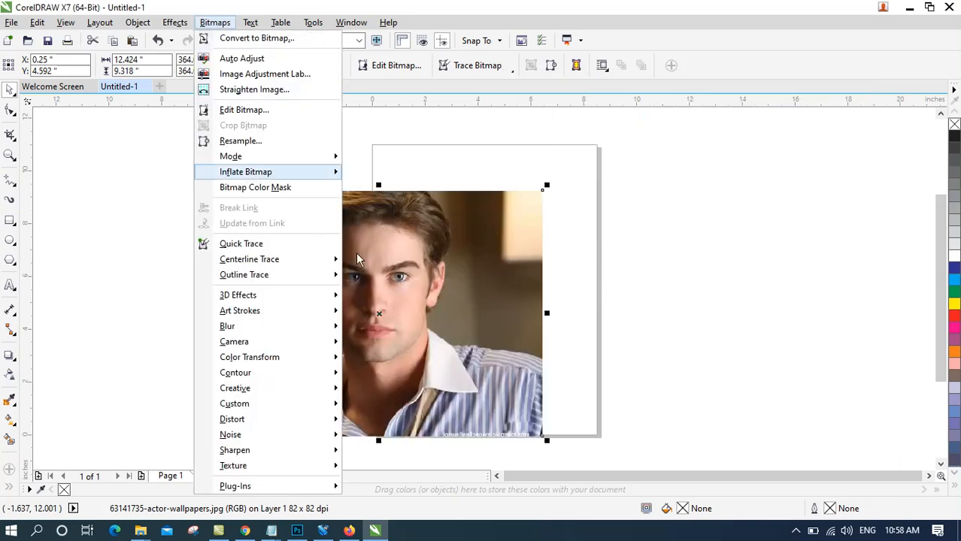
{"action": "mouse_move", "coordinate": [316, 296]}
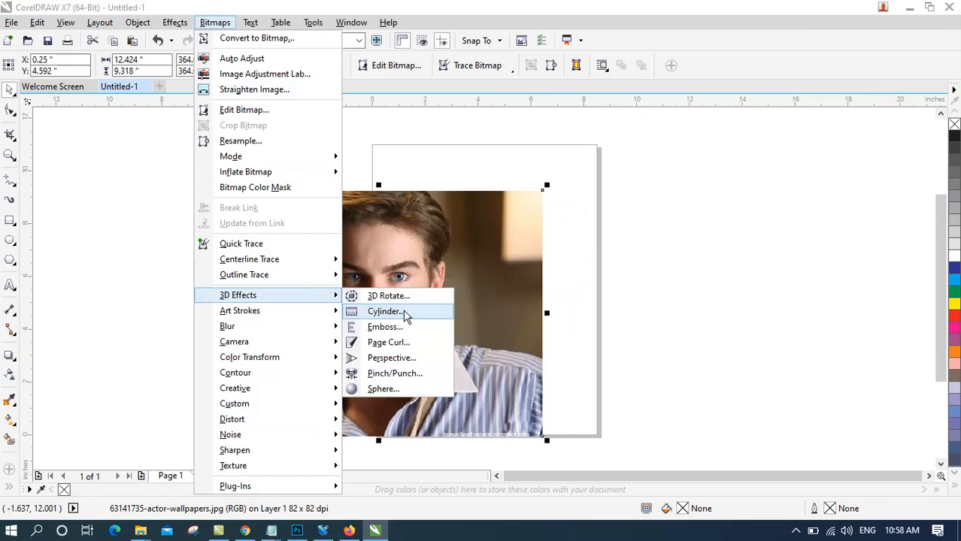
{"action": "left_click", "coordinate": [383, 311]}
{"action": "left_click_drag", "start_coordinate": [492, 178], "coordinate": [734, 87]}
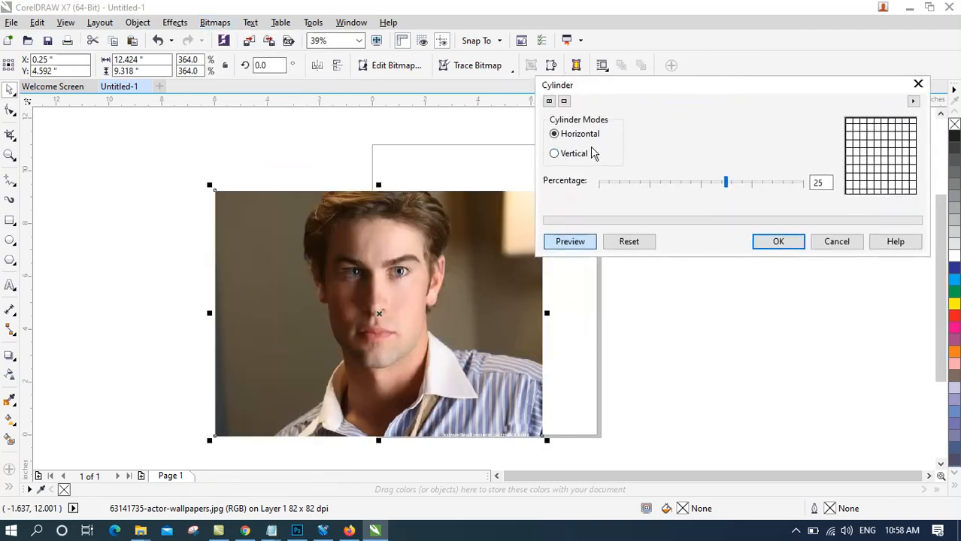
{"action": "left_click_drag", "start_coordinate": [739, 187], "coordinate": [787, 186]}
{"action": "left_click", "coordinate": [570, 157]}
{"action": "left_click", "coordinate": [639, 183]}
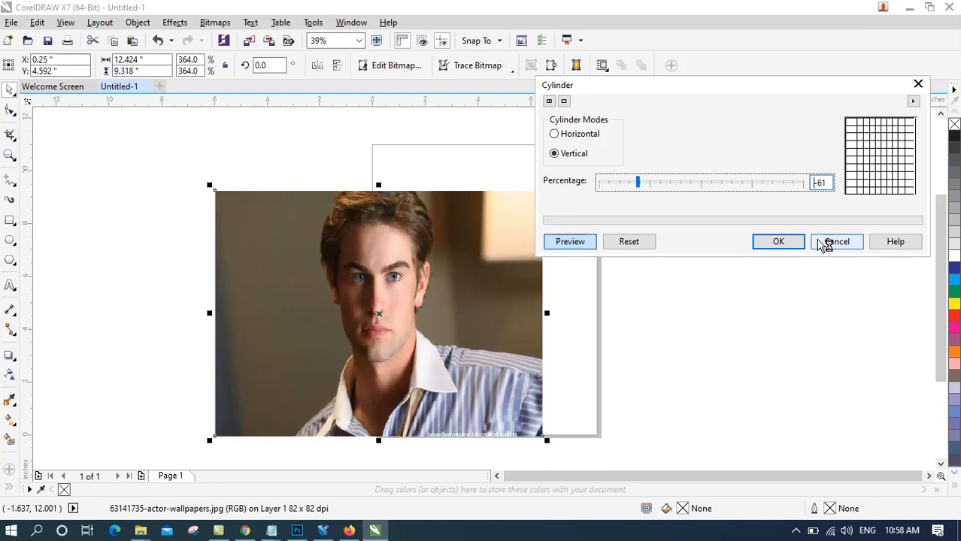
{"action": "left_click", "coordinate": [825, 245]}
Try the Emboss effect in black, other and original colour with depth 4 and level 339, and discard it.
{"action": "left_click", "coordinate": [215, 23]}
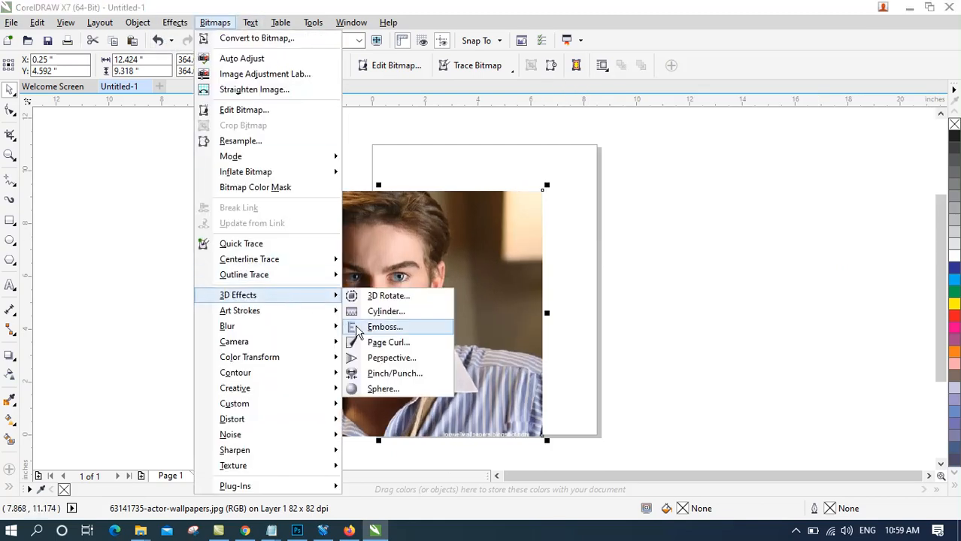
{"action": "left_click", "coordinate": [377, 326]}
{"action": "left_click_drag", "start_coordinate": [500, 184], "coordinate": [682, 17]}
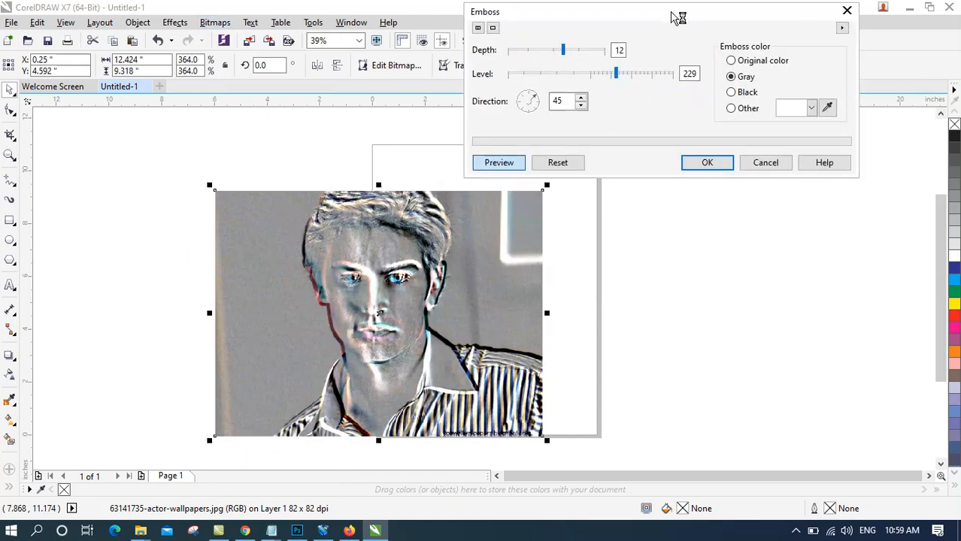
{"action": "left_click", "coordinate": [734, 94]}
{"action": "left_click", "coordinate": [733, 110]}
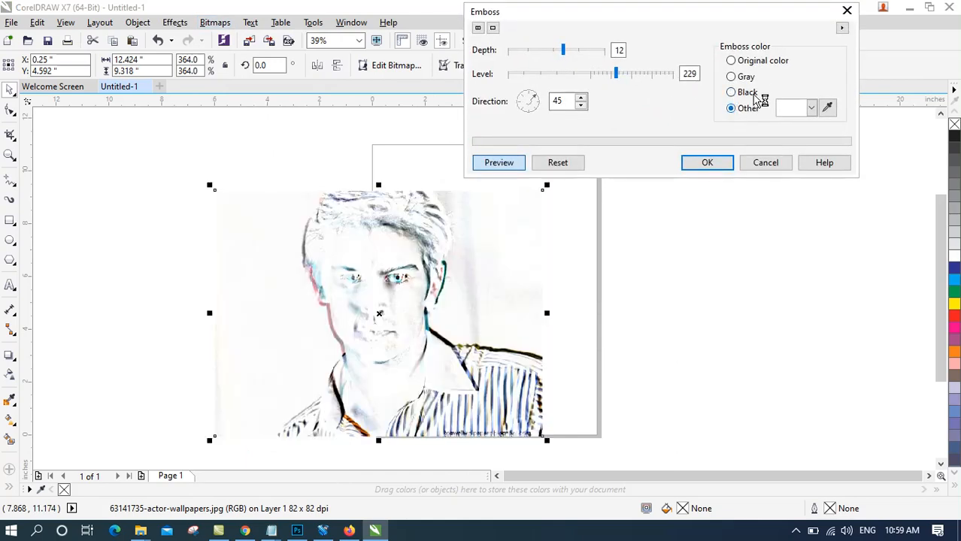
{"action": "left_click", "coordinate": [754, 66]}
{"action": "left_click_drag", "start_coordinate": [562, 50], "coordinate": [521, 50]}
{"action": "left_click_drag", "start_coordinate": [616, 73], "coordinate": [641, 80]}
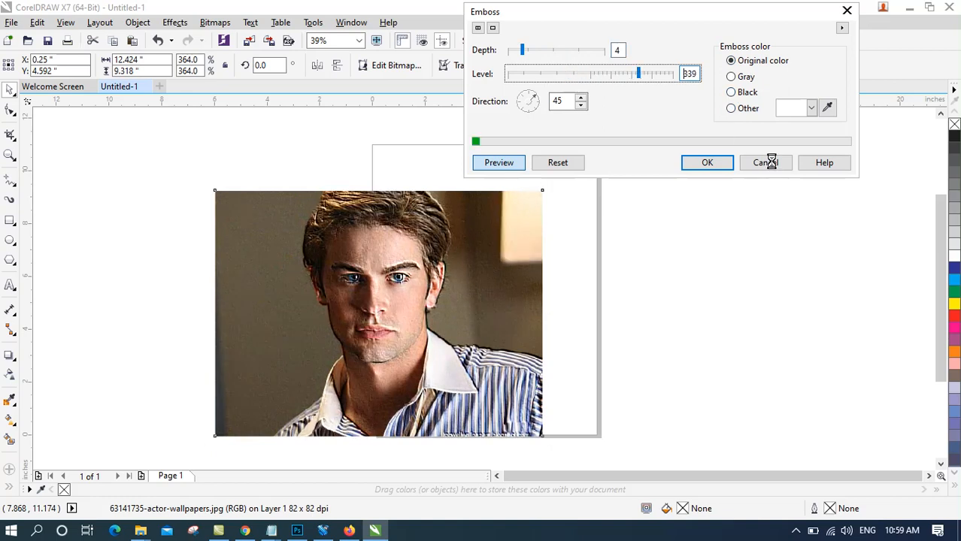
{"action": "left_click", "coordinate": [767, 163]}
Try the Page Curl effect on each of the photo's four corners, ending with the upper-left corner.
{"action": "left_click", "coordinate": [215, 22]}
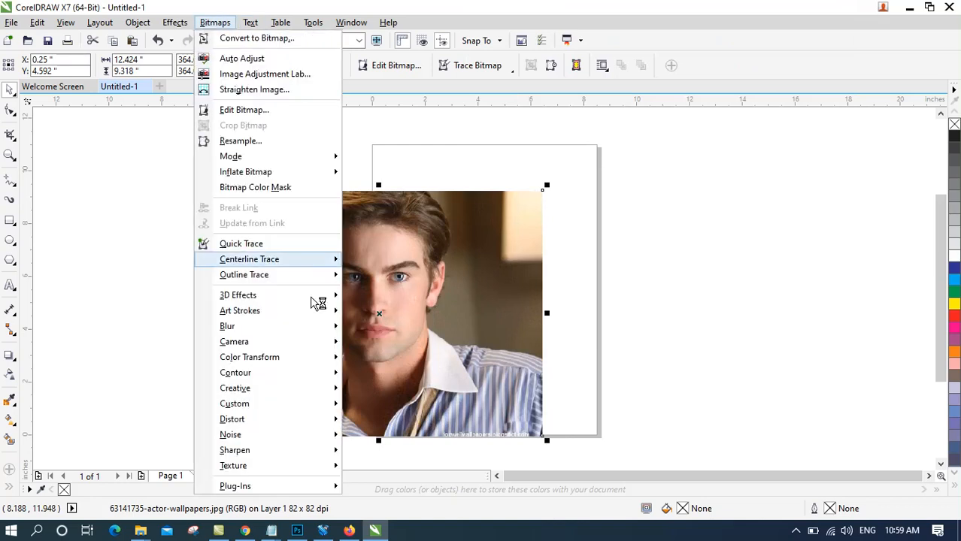
{"action": "mouse_move", "coordinate": [311, 298]}
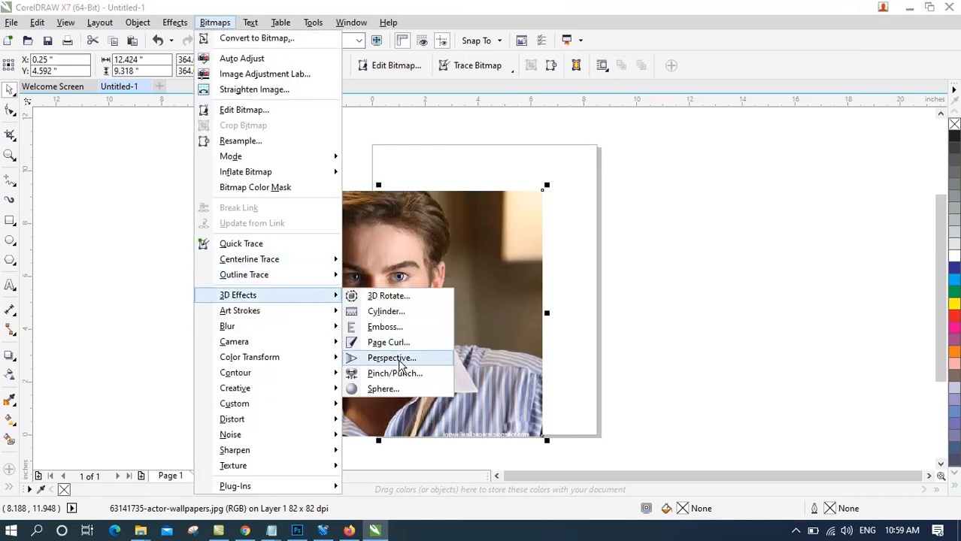
{"action": "left_click", "coordinate": [398, 345]}
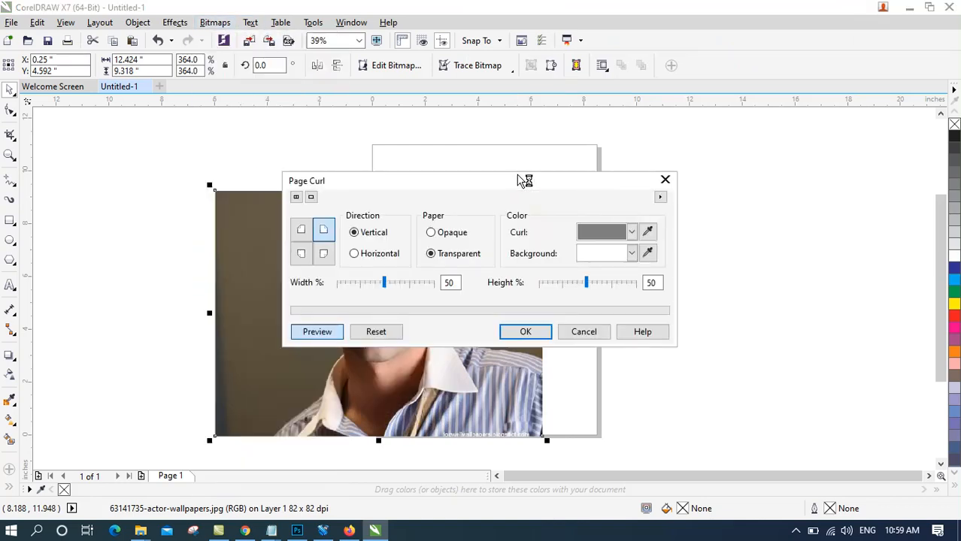
{"action": "left_click_drag", "start_coordinate": [523, 180], "coordinate": [675, 33]}
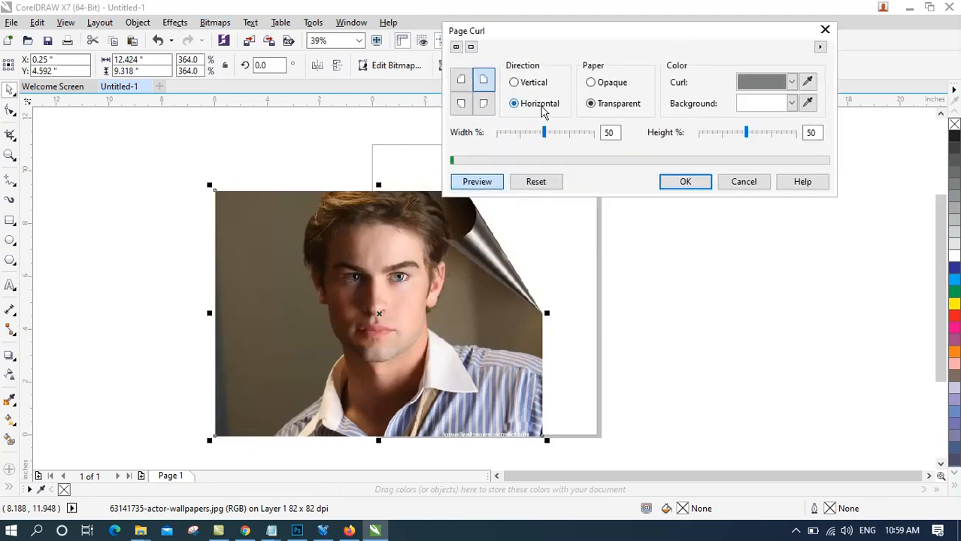
{"action": "left_click", "coordinate": [460, 80]}
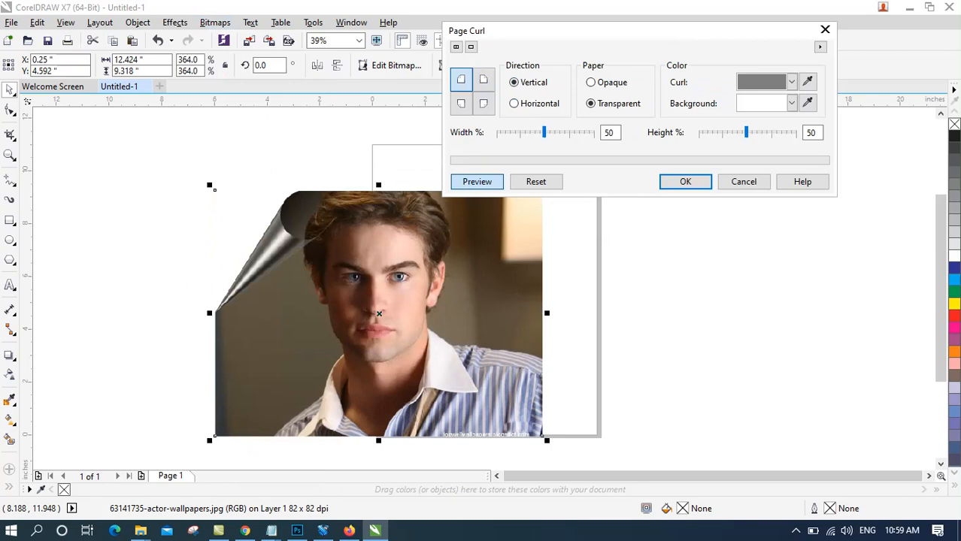
{"action": "left_click", "coordinate": [461, 104]}
{"action": "left_click", "coordinate": [483, 103]}
{"action": "left_click", "coordinate": [483, 79]}
{"action": "left_click", "coordinate": [460, 80]}
Compare horizontal with vertical curl direction and opaque with transparent paper, ending on vertical and transparent.
{"action": "left_click", "coordinate": [545, 103]}
{"action": "left_click", "coordinate": [524, 85]}
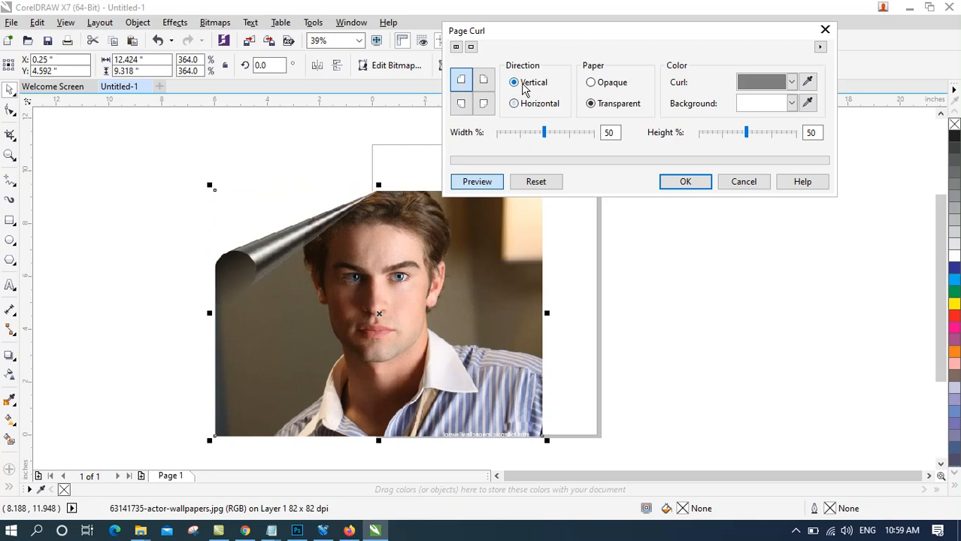
{"action": "left_click", "coordinate": [610, 84]}
{"action": "left_click", "coordinate": [621, 105]}
Colour the page curl pink over a pale lavender background, and try a greater curl height with a smaller width.
{"action": "left_click", "coordinate": [743, 82]}
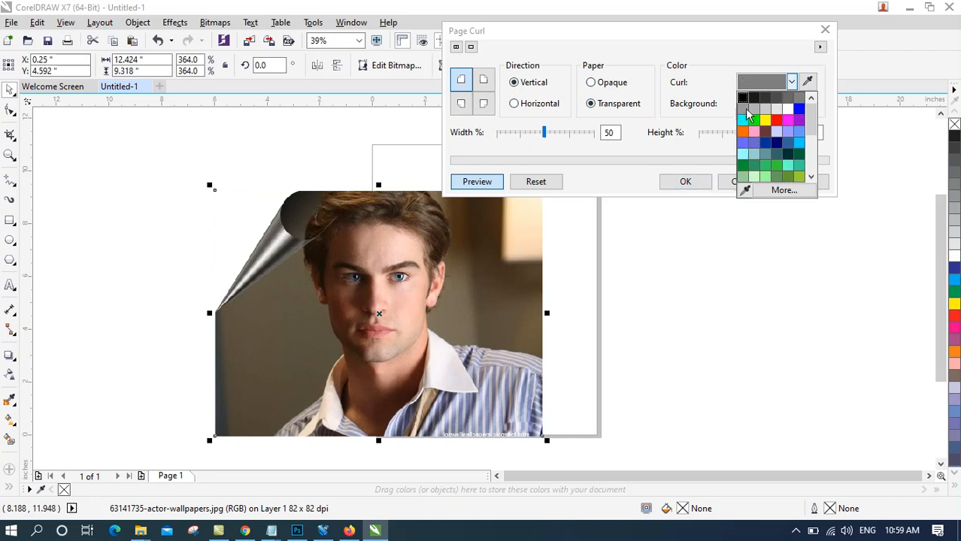
{"action": "left_click", "coordinate": [752, 132]}
{"action": "left_click", "coordinate": [790, 103]}
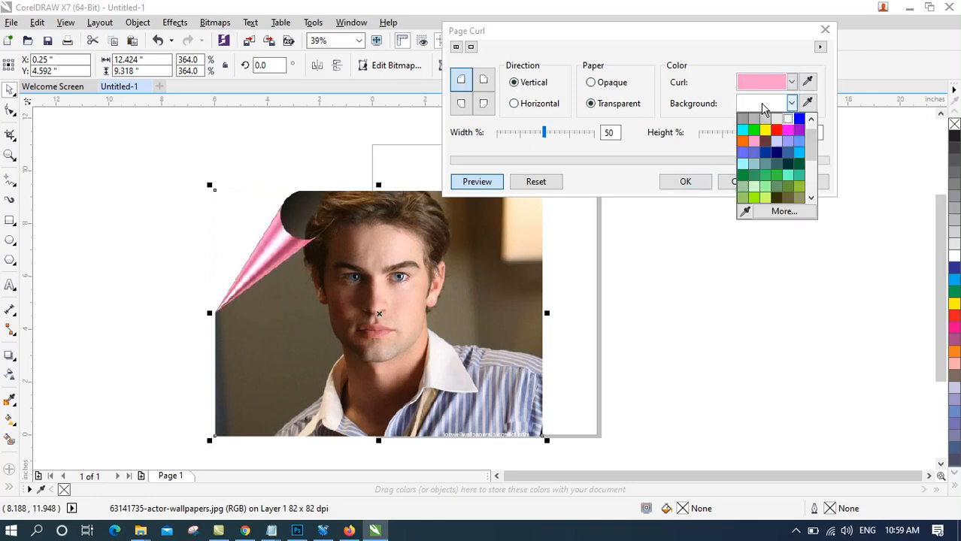
{"action": "left_click", "coordinate": [776, 141]}
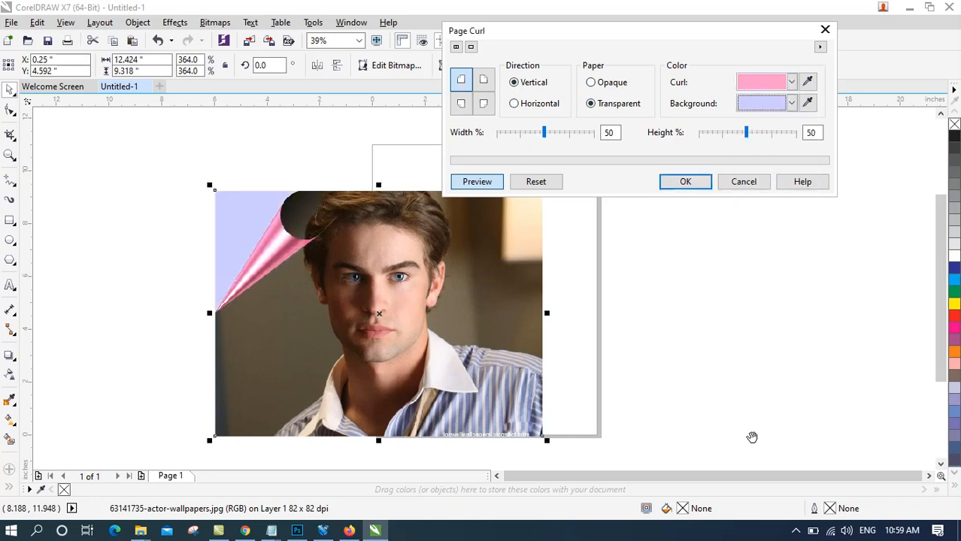
{"action": "left_click_drag", "start_coordinate": [745, 132], "coordinate": [774, 133]}
{"action": "left_click_drag", "start_coordinate": [543, 132], "coordinate": [518, 133]}
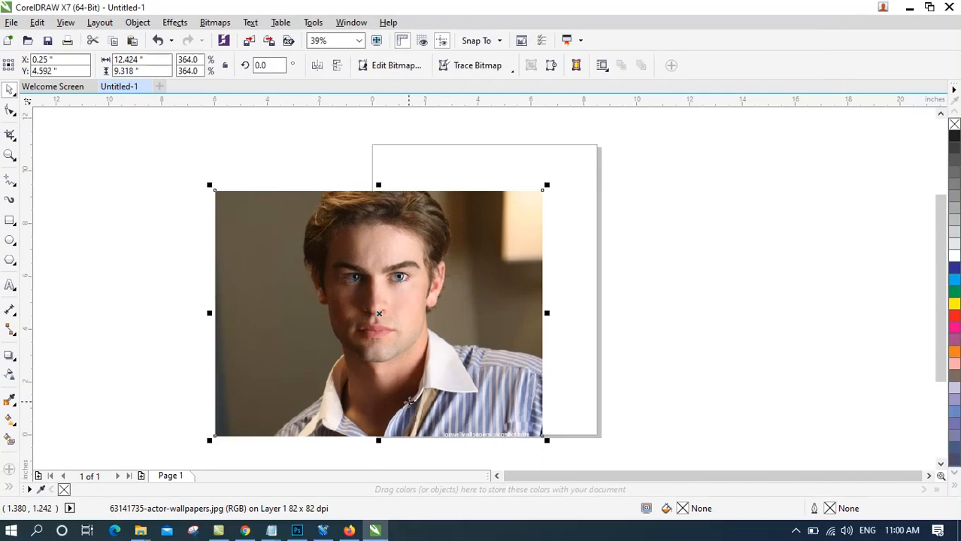
Try the Perspective effect on the photo, narrowing its top edge and, in a second variation, its bottom edge.
{"action": "left_click", "coordinate": [214, 21]}
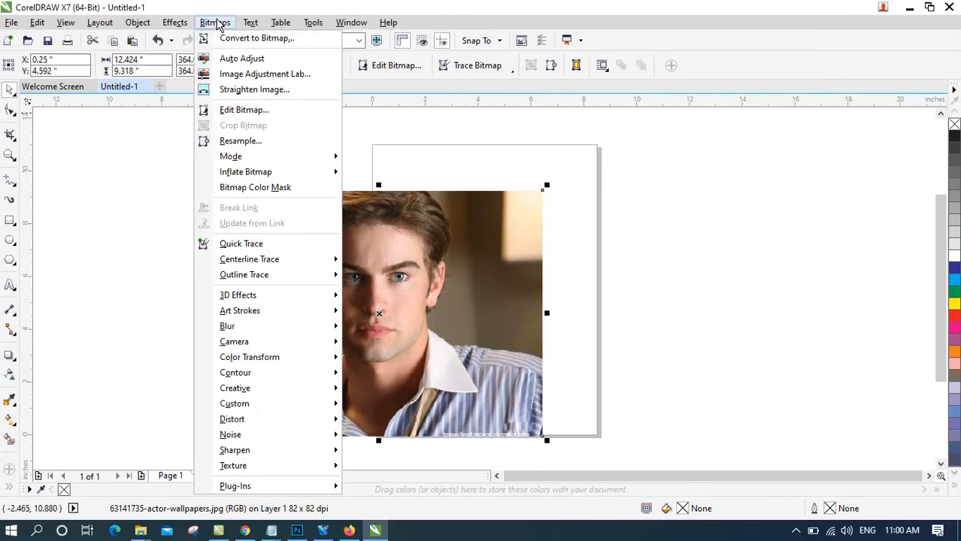
{"action": "mouse_move", "coordinate": [300, 299]}
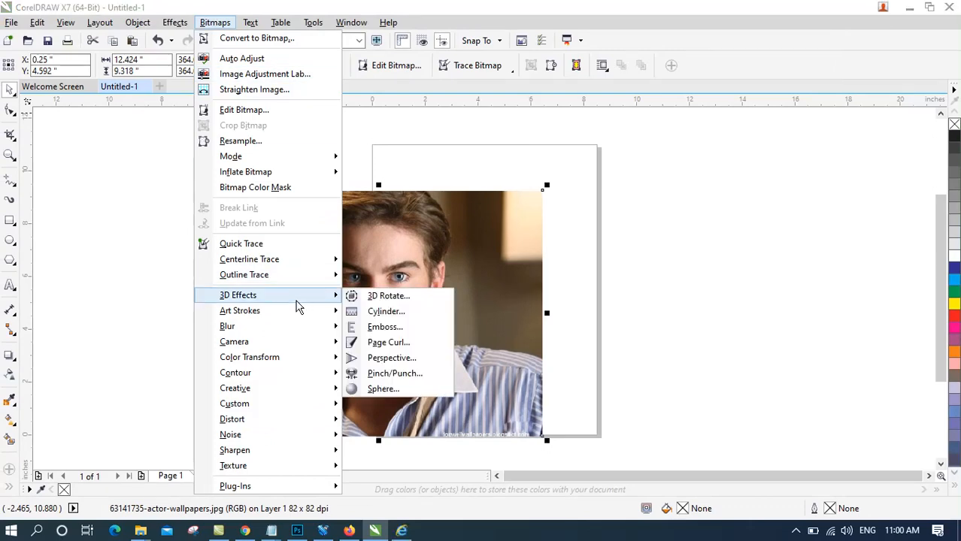
{"action": "left_click", "coordinate": [392, 359]}
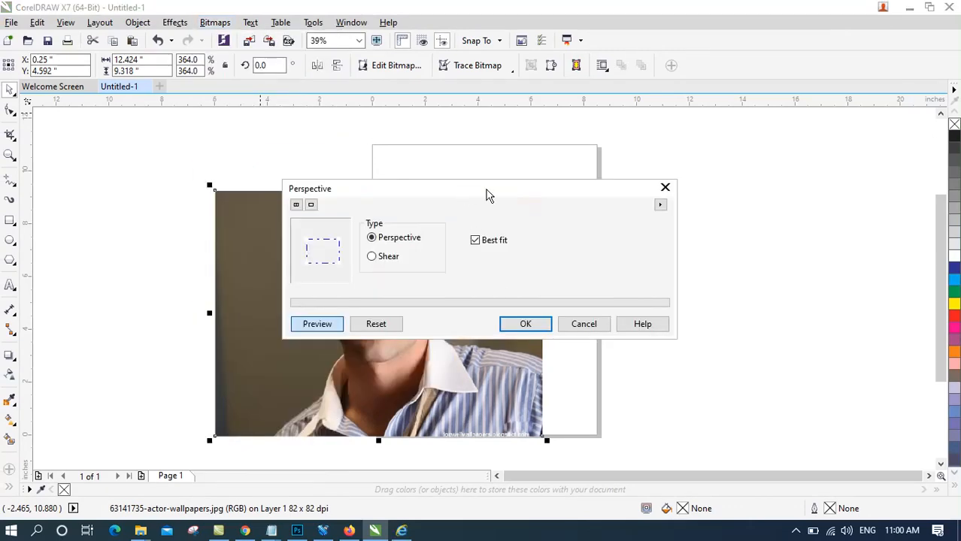
{"action": "left_click_drag", "start_coordinate": [458, 196], "coordinate": [787, 64]}
{"action": "left_click_drag", "start_coordinate": [575, 111], "coordinate": [582, 106]}
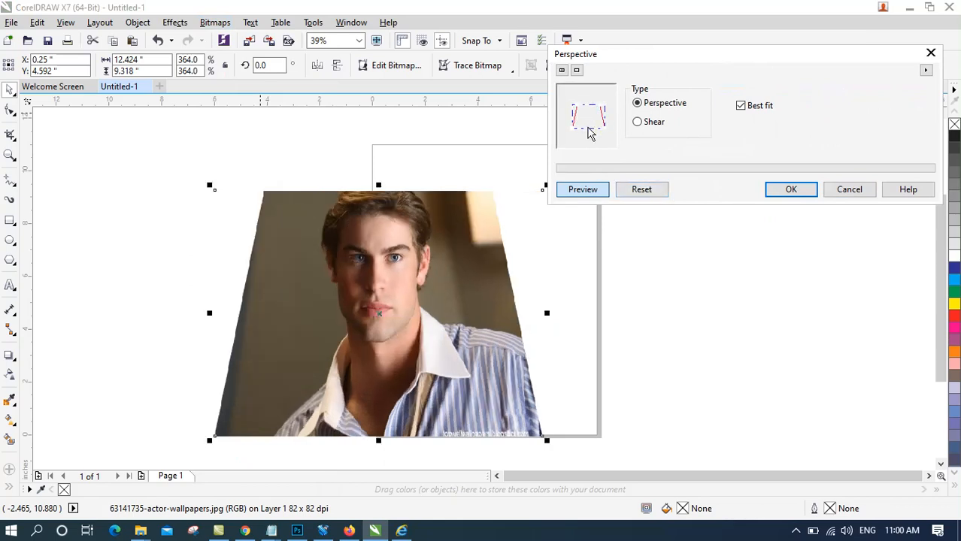
{"action": "left_click_drag", "start_coordinate": [586, 118], "coordinate": [599, 132]}
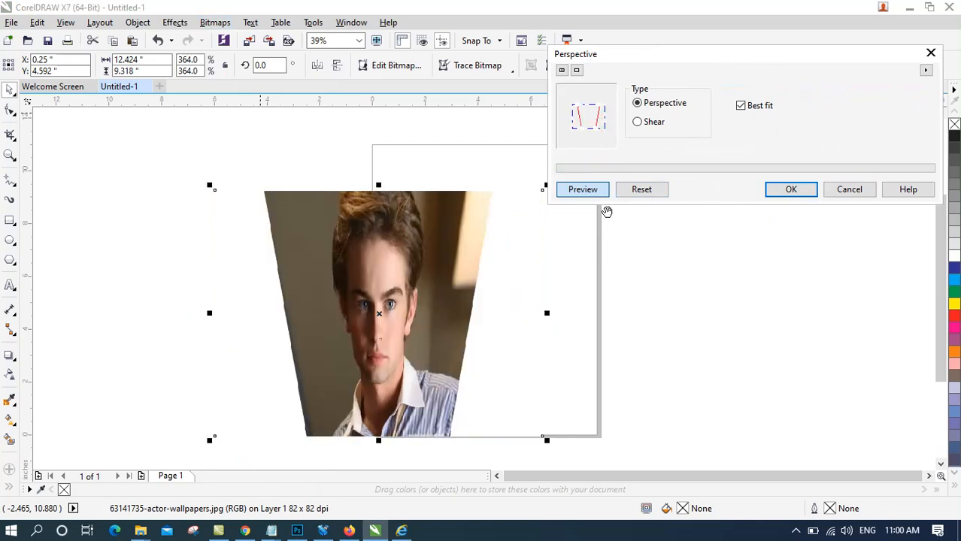
Try the Shear type to slant the photo, turn off Best fit, and discard the effect.
{"action": "left_click", "coordinate": [648, 125]}
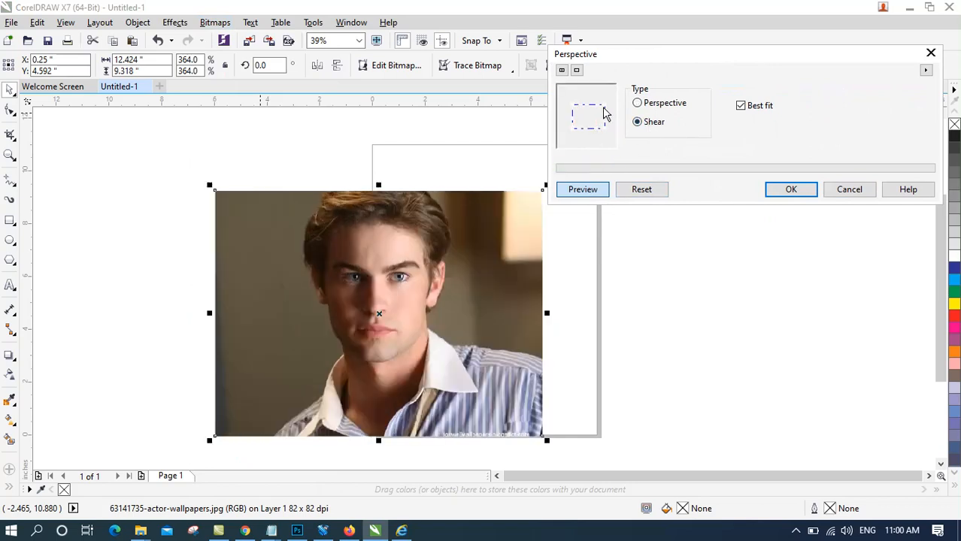
{"action": "left_click_drag", "start_coordinate": [595, 113], "coordinate": [593, 138]}
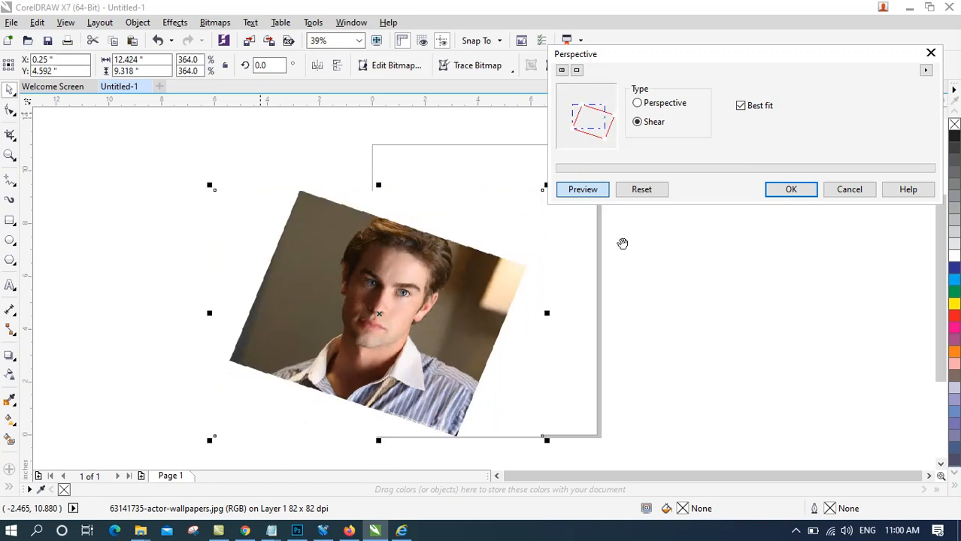
{"action": "left_click", "coordinate": [753, 110]}
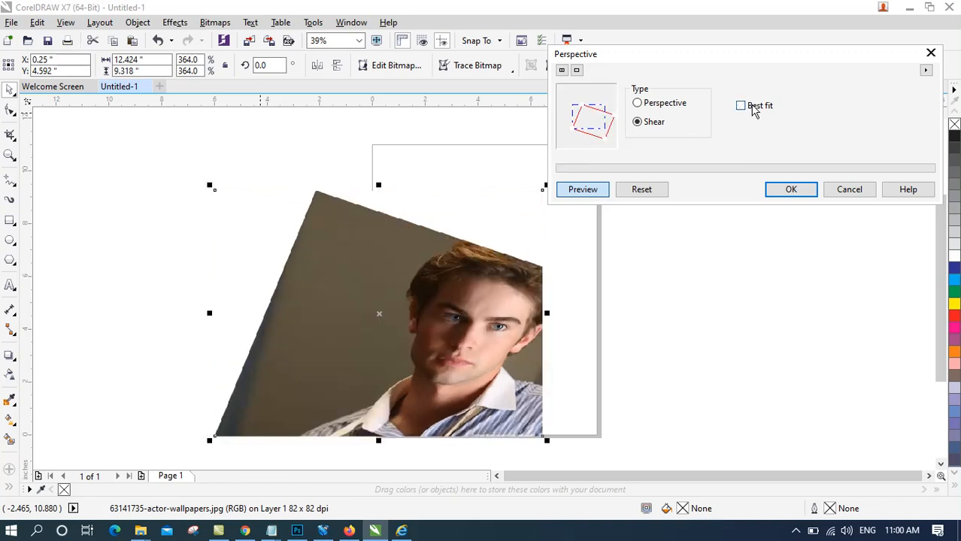
{"action": "left_click", "coordinate": [849, 188]}
Try the Pinch/Punch 3D effect on the photo, lowering the amount from a full pinch to a punch of -25, and discard it.
{"action": "left_click", "coordinate": [214, 23]}
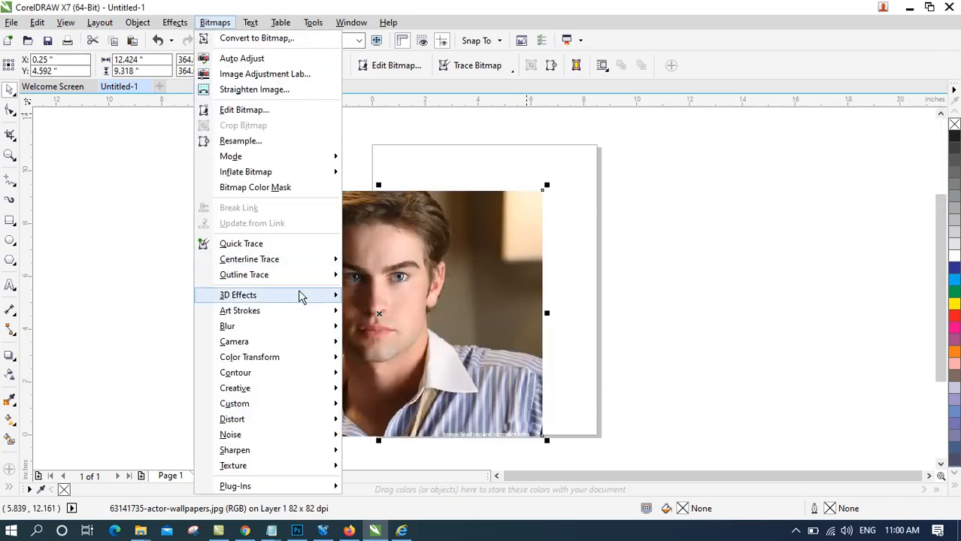
{"action": "mouse_move", "coordinate": [302, 295]}
{"action": "left_click", "coordinate": [398, 372]}
{"action": "left_click_drag", "start_coordinate": [485, 171], "coordinate": [751, 19]}
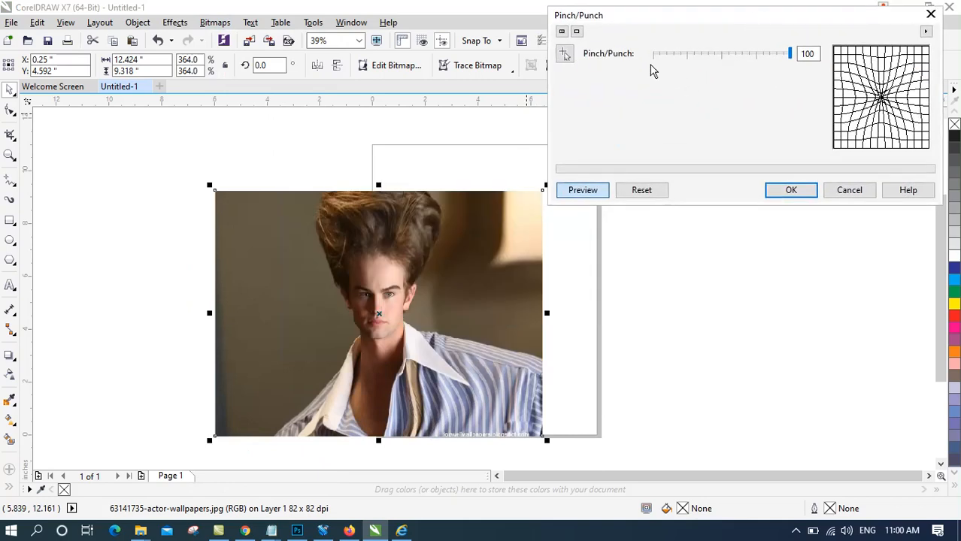
{"action": "left_click_drag", "start_coordinate": [790, 54], "coordinate": [676, 62]}
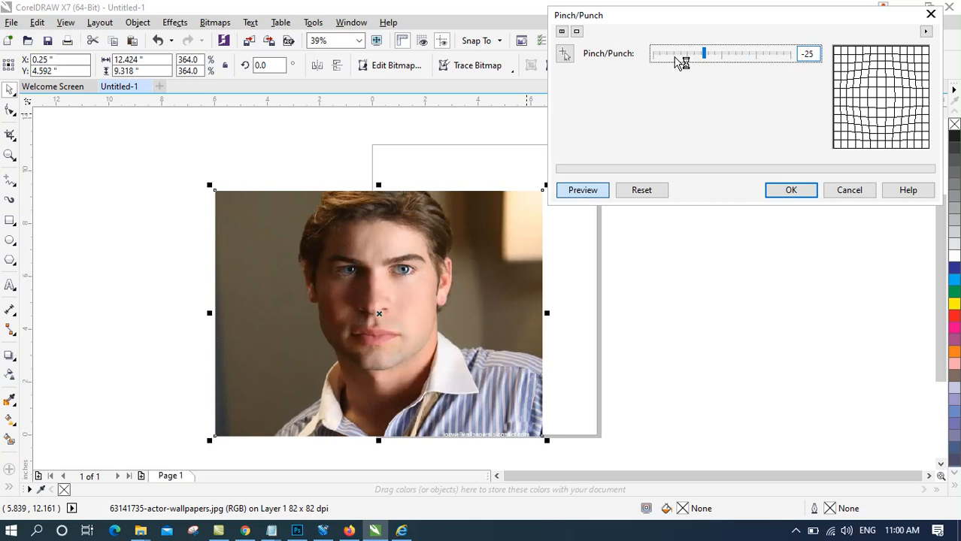
{"action": "left_click", "coordinate": [854, 190]}
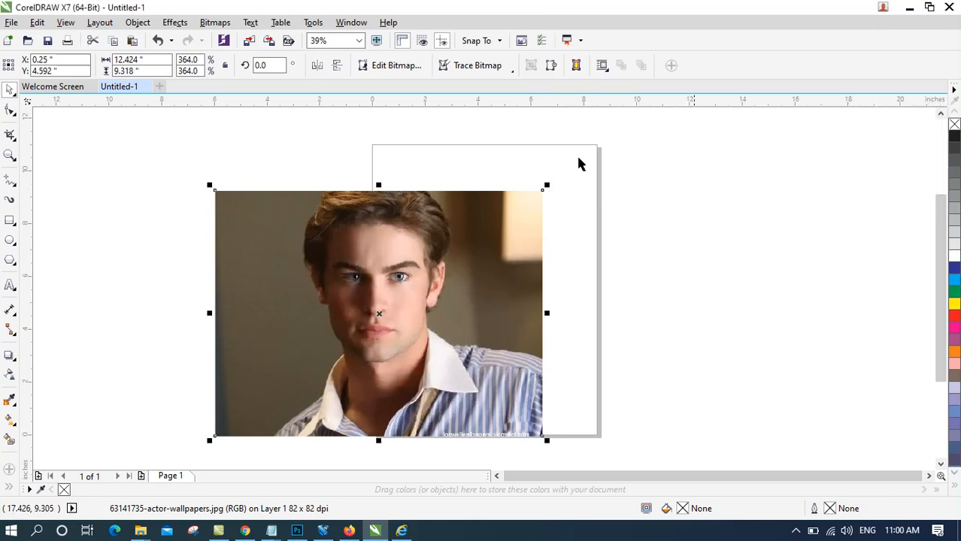
Try the Sphere 3D effect on the photo with a different distortion amount, and discard it.
{"action": "left_click", "coordinate": [215, 21]}
{"action": "mouse_move", "coordinate": [294, 305]}
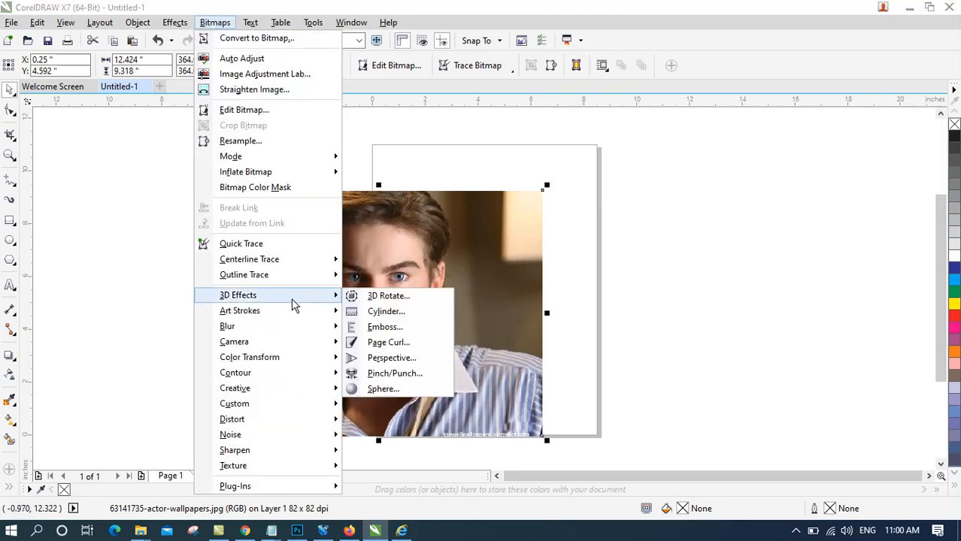
{"action": "left_click", "coordinate": [403, 389]}
{"action": "left_click_drag", "start_coordinate": [462, 178], "coordinate": [631, 46]}
{"action": "left_click_drag", "start_coordinate": [600, 102], "coordinate": [655, 105]}
{"action": "left_click", "coordinate": [768, 167]}
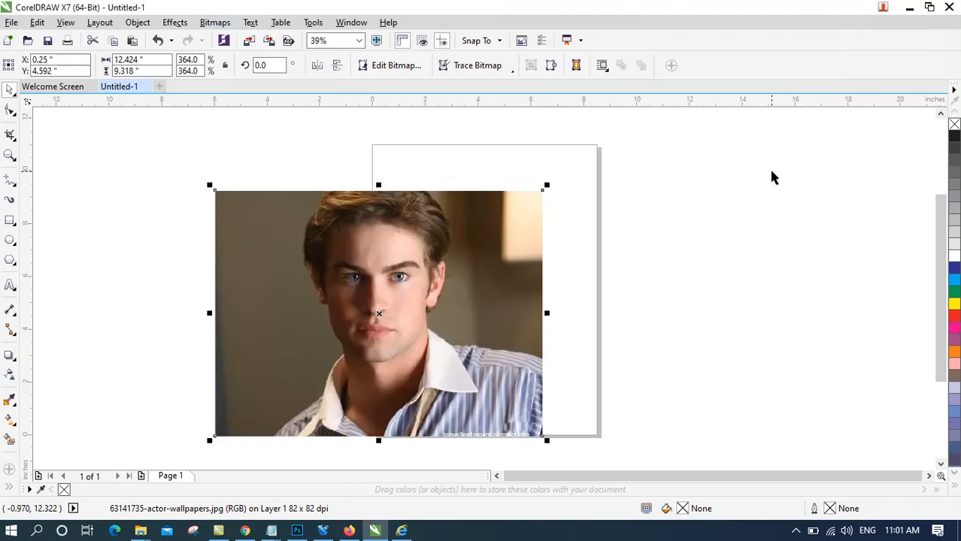
Try the Charcoal art stroke on the photo with different size and edge settings, and discard it.
{"action": "left_click", "coordinate": [216, 23]}
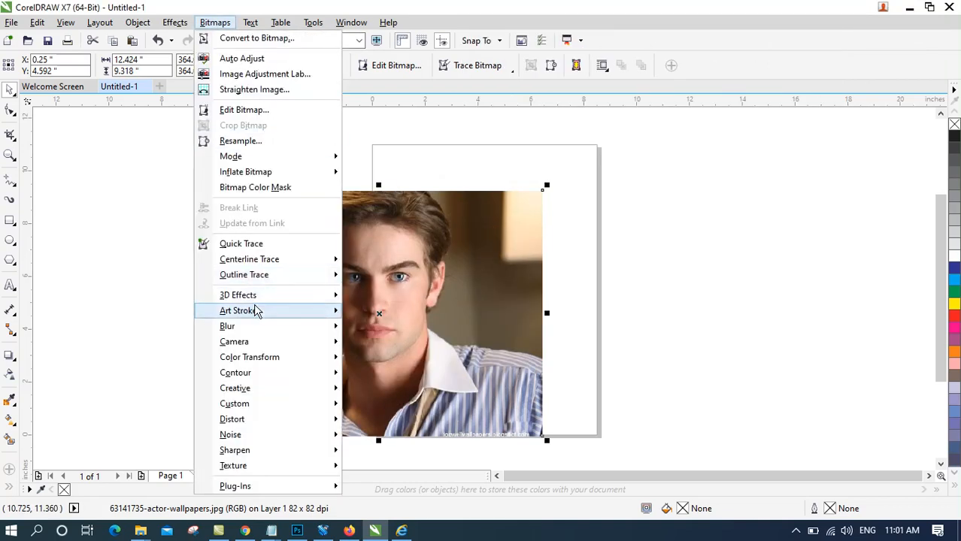
{"action": "mouse_move", "coordinate": [253, 311]}
{"action": "key", "text": "Escape"}
{"action": "key", "text": "Escape"}
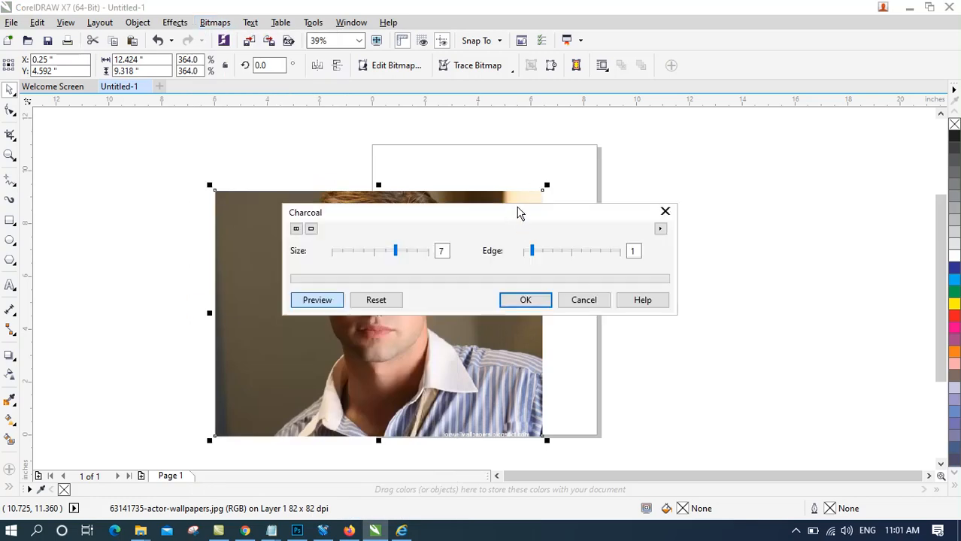
{"action": "left_click_drag", "start_coordinate": [517, 216], "coordinate": [676, 33]}
{"action": "left_click", "coordinate": [527, 73]}
{"action": "left_click", "coordinate": [710, 68]}
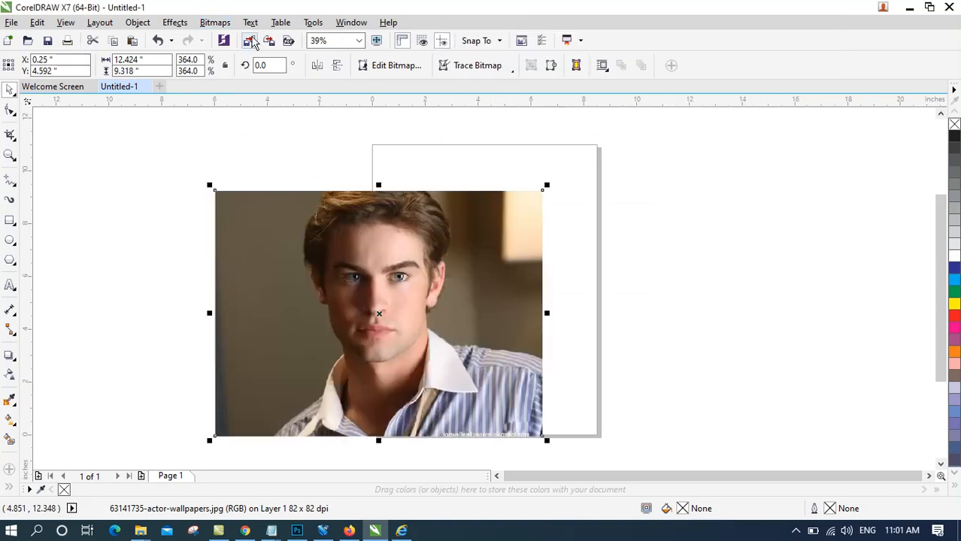
Try the Directional Smooth blur on the photo, raising the percentage to 91, and discard it.
{"action": "left_click", "coordinate": [215, 22]}
{"action": "mouse_move", "coordinate": [287, 325]}
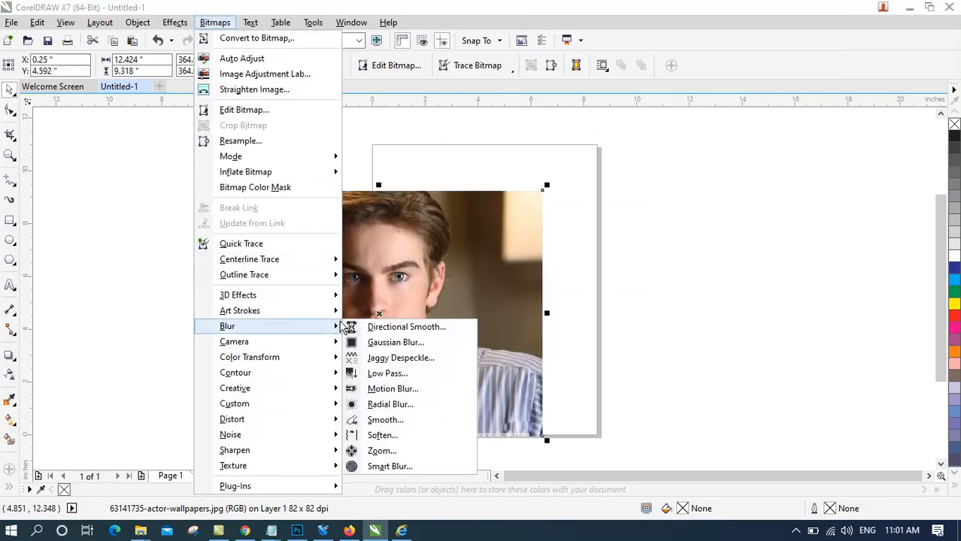
{"action": "left_click", "coordinate": [406, 326]}
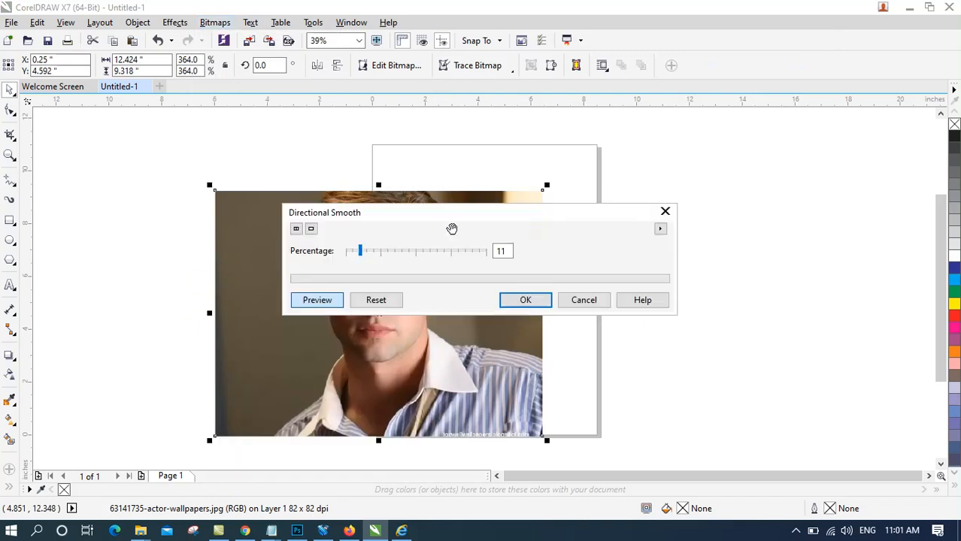
{"action": "left_click_drag", "start_coordinate": [454, 218], "coordinate": [651, 15]}
{"action": "left_click", "coordinate": [599, 48]}
{"action": "left_click_drag", "start_coordinate": [615, 49], "coordinate": [673, 48]}
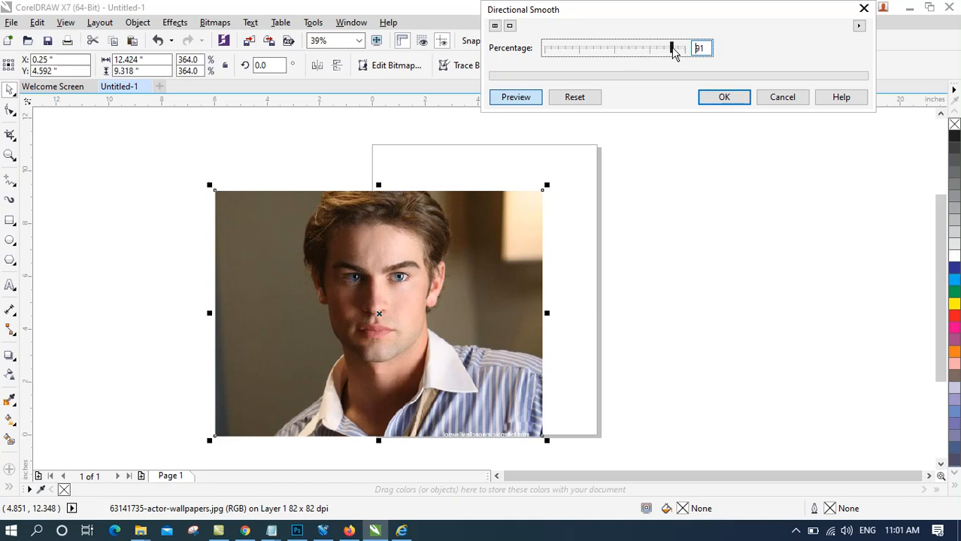
{"action": "left_click", "coordinate": [774, 100]}
Try the Gaussian Blur on the photo at several blur strengths, and discard it.
{"action": "left_click", "coordinate": [215, 23]}
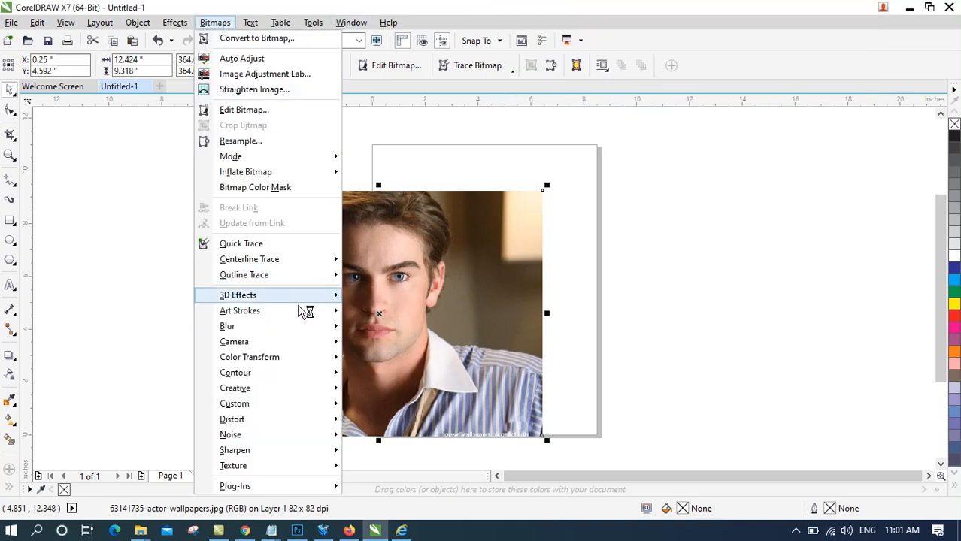
{"action": "mouse_move", "coordinate": [306, 327]}
{"action": "left_click", "coordinate": [410, 341]}
{"action": "left_click_drag", "start_coordinate": [501, 223], "coordinate": [659, 43]}
{"action": "left_click", "coordinate": [544, 75]}
{"action": "mouse_move", "coordinate": [531, 72]}
{"action": "left_mouse_down"}
{"action": "mouse_move", "coordinate": [643, 72]}
{"action": "mouse_move", "coordinate": [514, 75]}
{"action": "left_mouse_up"}
{"action": "left_click", "coordinate": [559, 70]}
{"action": "mouse_move", "coordinate": [576, 73]}
{"action": "left_mouse_down"}
{"action": "mouse_move", "coordinate": [641, 79]}
{"action": "mouse_move", "coordinate": [587, 73]}
{"action": "left_mouse_up"}
{"action": "left_click", "coordinate": [726, 121]}
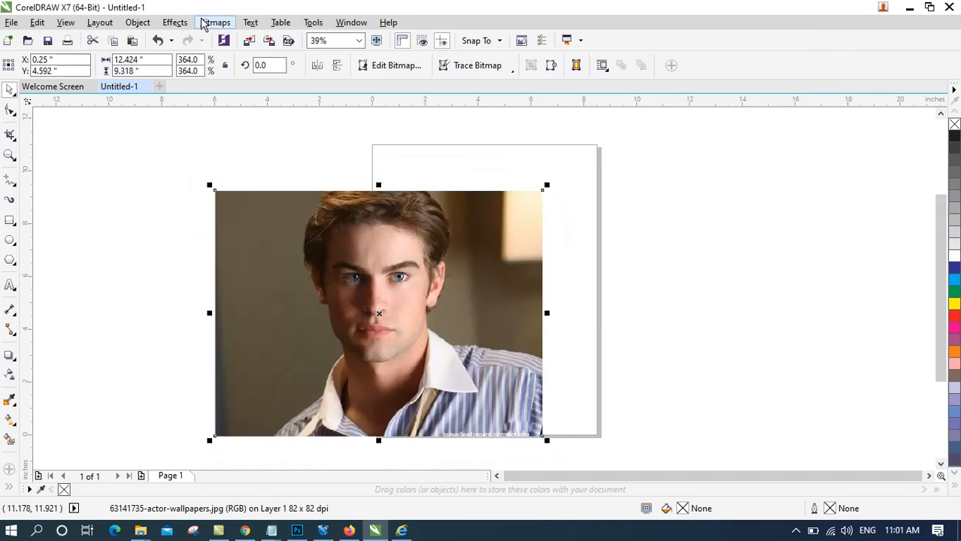
Try the Jaggy Despeckle blur on the photo with symmetric width and height of 5, and discard it.
{"action": "left_click", "coordinate": [215, 22]}
{"action": "mouse_move", "coordinate": [279, 315]}
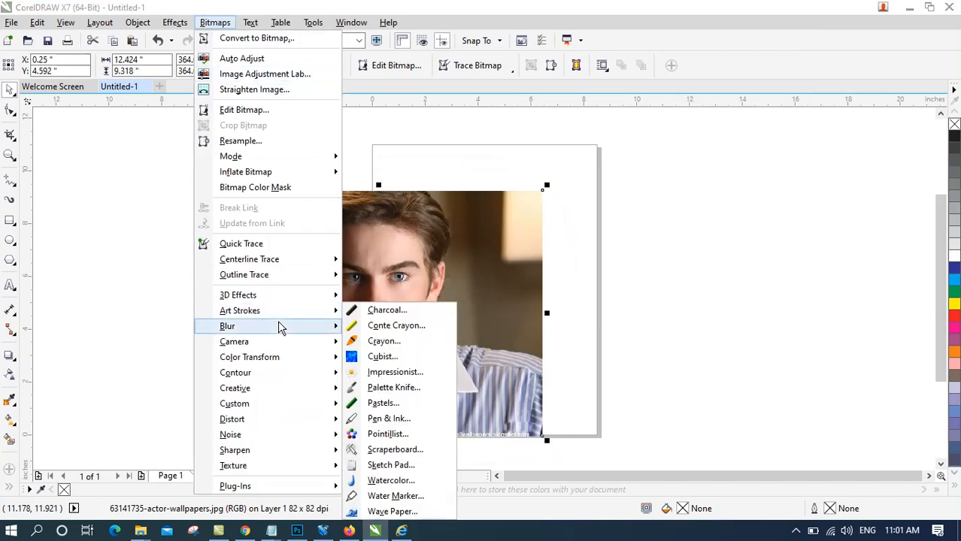
{"action": "left_click", "coordinate": [412, 354]}
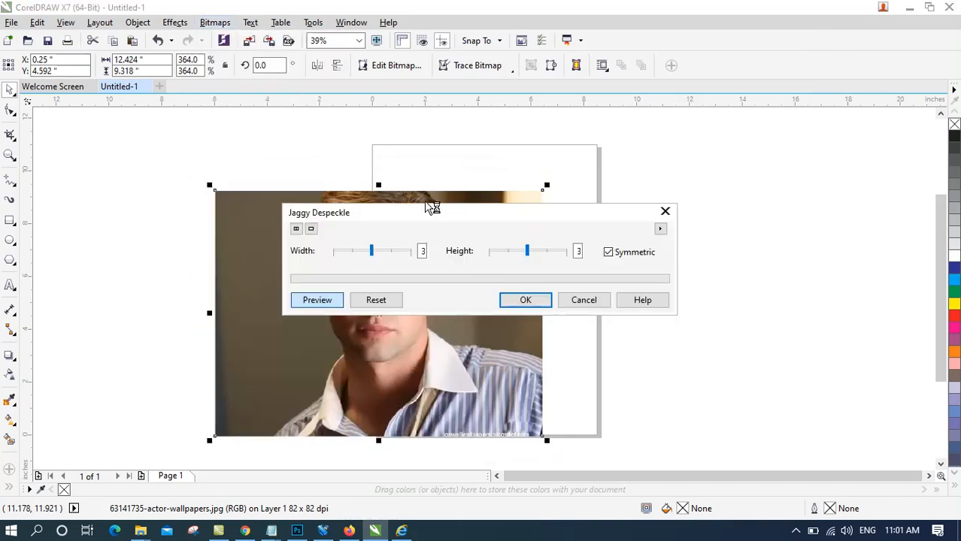
{"action": "left_click", "coordinate": [616, 103]}
{"action": "left_click_drag", "start_coordinate": [770, 103], "coordinate": [740, 102]}
{"action": "left_click", "coordinate": [780, 109]}
{"action": "left_click", "coordinate": [780, 109]}
{"action": "left_click", "coordinate": [793, 103]}
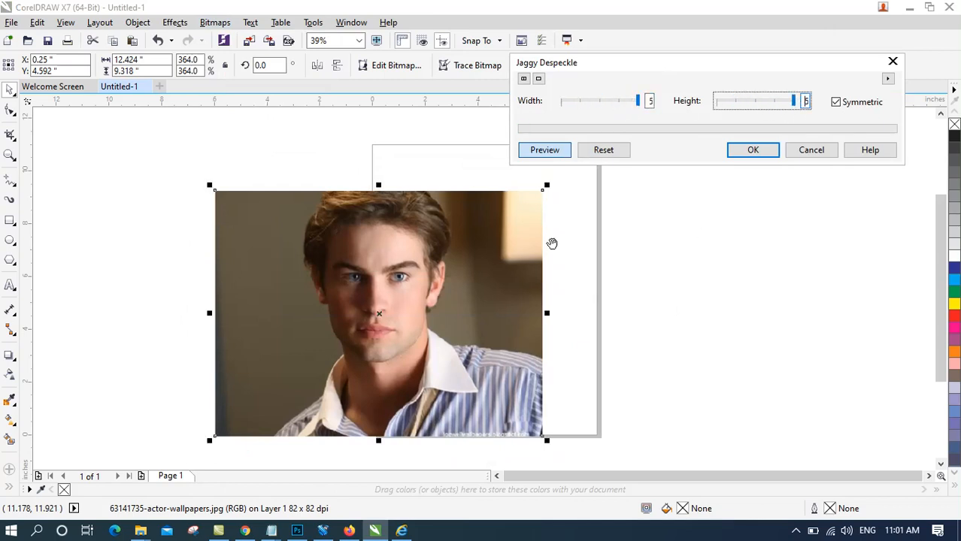
{"action": "left_click", "coordinate": [819, 150]}
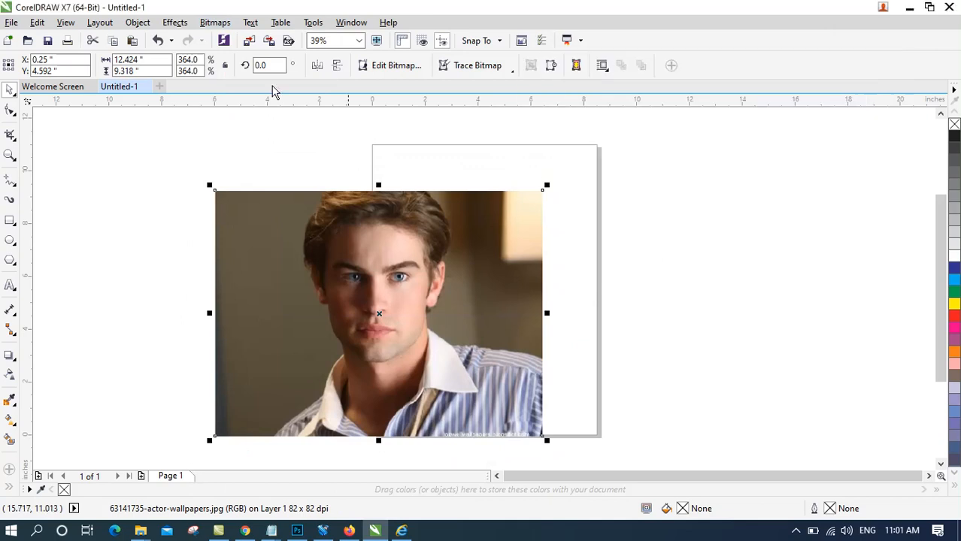
{"action": "left_click", "coordinate": [215, 23]}
{"action": "key", "text": "Right"}
{"action": "key", "text": "Escape"}
{"action": "key", "text": "Escape"}
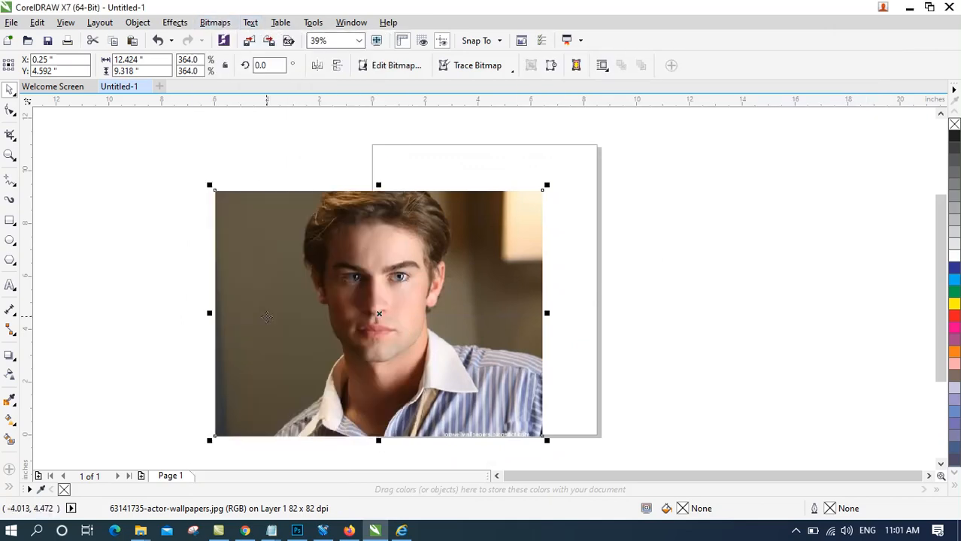
Try the Low Pass blur on the photo with a radius of 14 and several percentages including 17, and discard it.
{"action": "left_click", "coordinate": [208, 24]}
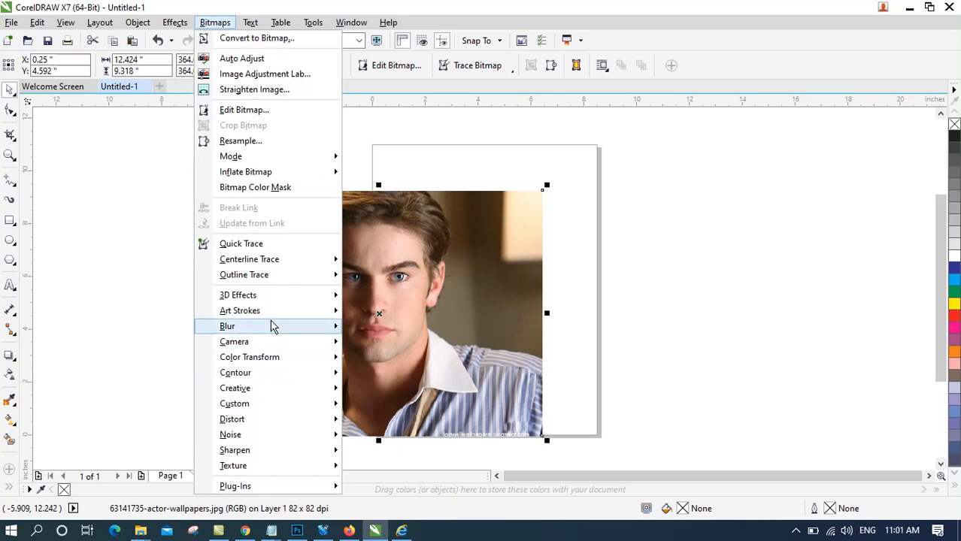
{"action": "mouse_move", "coordinate": [272, 326]}
{"action": "left_click", "coordinate": [387, 373]}
{"action": "left_click_drag", "start_coordinate": [414, 254], "coordinate": [377, 251]}
{"action": "left_click_drag", "start_coordinate": [579, 256], "coordinate": [615, 252]}
{"action": "left_click_drag", "start_coordinate": [600, 218], "coordinate": [739, 18]}
{"action": "mouse_move", "coordinate": [517, 48]}
{"action": "left_mouse_down"}
{"action": "mouse_move", "coordinate": [583, 49]}
{"action": "mouse_move", "coordinate": [528, 53]}
{"action": "left_mouse_up"}
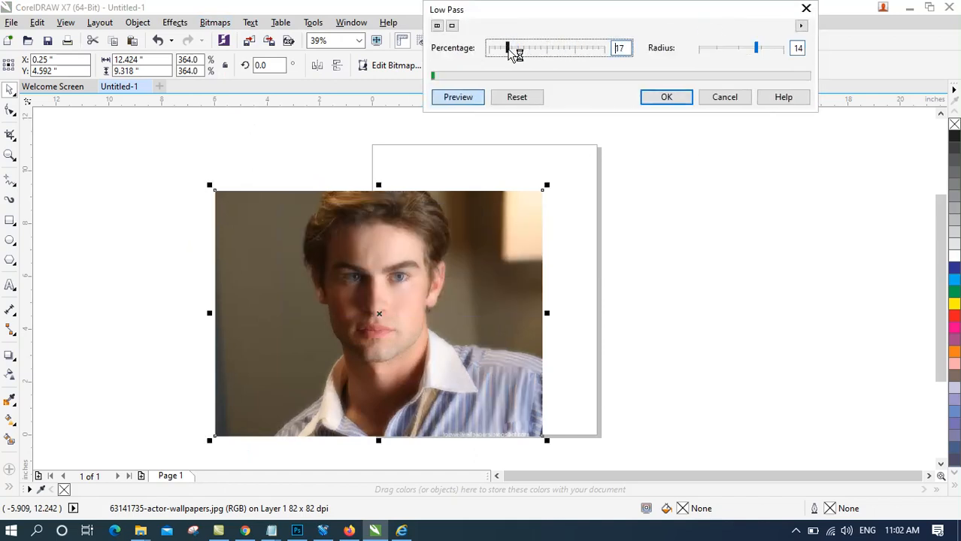
{"action": "left_click", "coordinate": [726, 103]}
Preview the Motion Blur on the photo at distances of 143 and 46 pixels.
{"action": "left_click", "coordinate": [214, 22]}
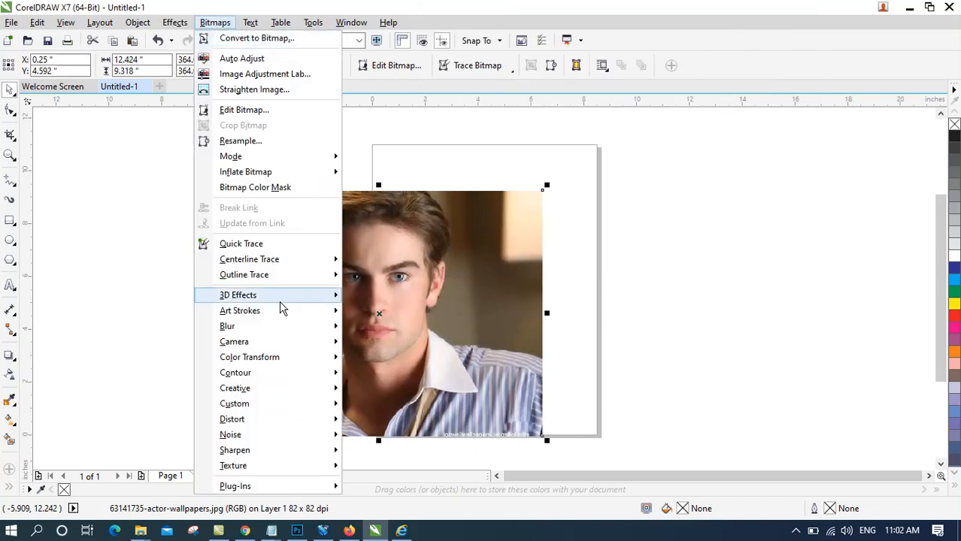
{"action": "mouse_move", "coordinate": [273, 327]}
{"action": "left_click", "coordinate": [404, 391]}
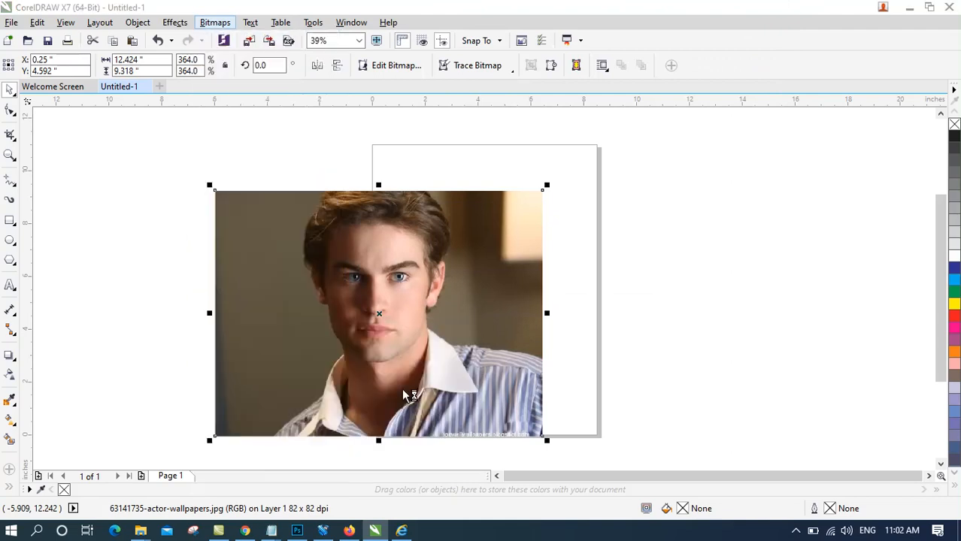
{"action": "left_click_drag", "start_coordinate": [422, 187], "coordinate": [552, 27]}
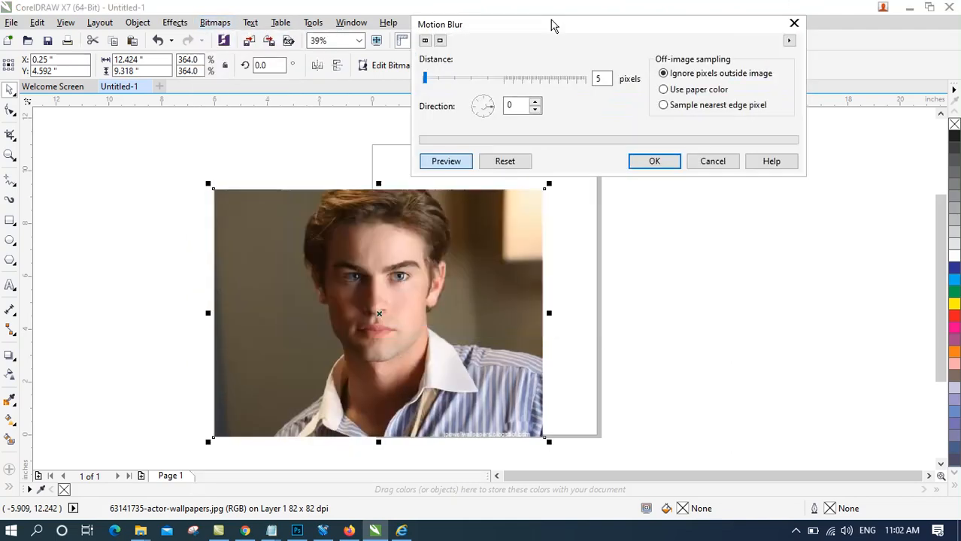
{"action": "left_click", "coordinate": [509, 80]}
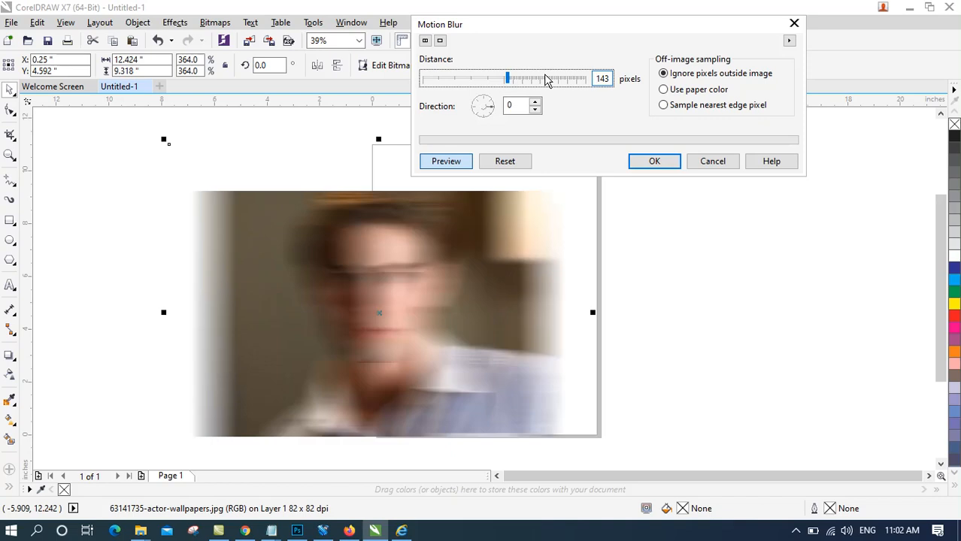
{"action": "left_click", "coordinate": [460, 80]}
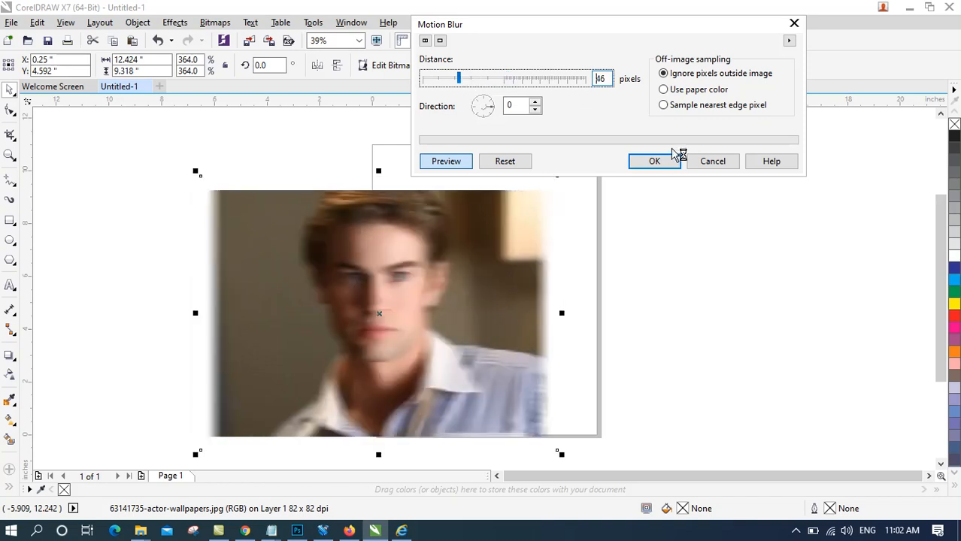
Try a motion blur direction of 222 with a 20-pixel distance, compare the off-image sampling options, and discard the effect.
{"action": "left_click", "coordinate": [488, 112]}
{"action": "left_click", "coordinate": [687, 91]}
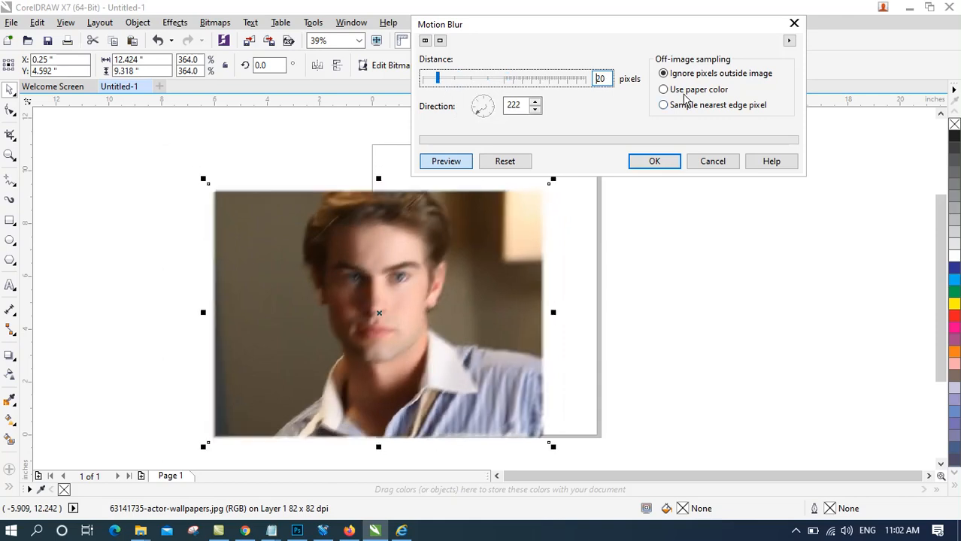
{"action": "left_click", "coordinate": [685, 108]}
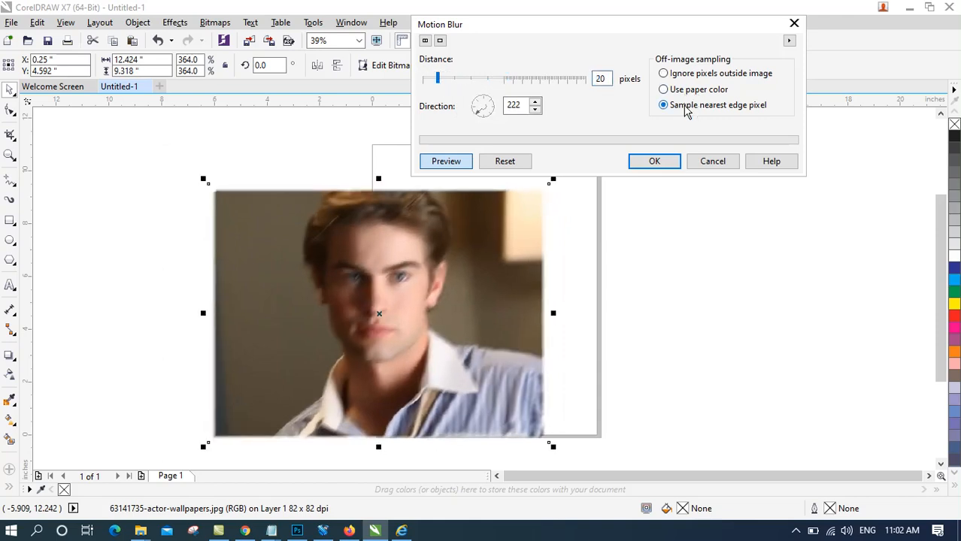
{"action": "left_click", "coordinate": [704, 162]}
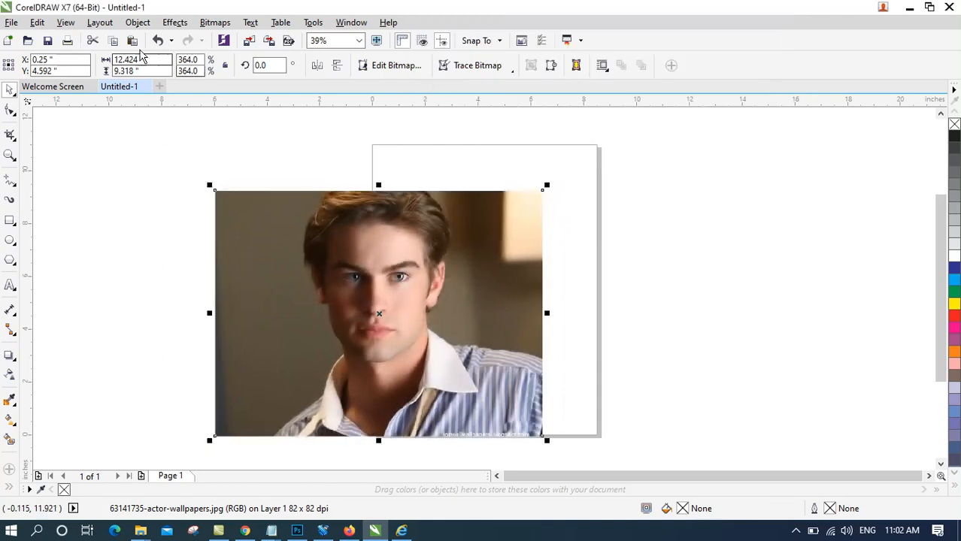
Try the Radial Blur on the photo with an amount of 16, and discard it.
{"action": "left_click", "coordinate": [216, 23]}
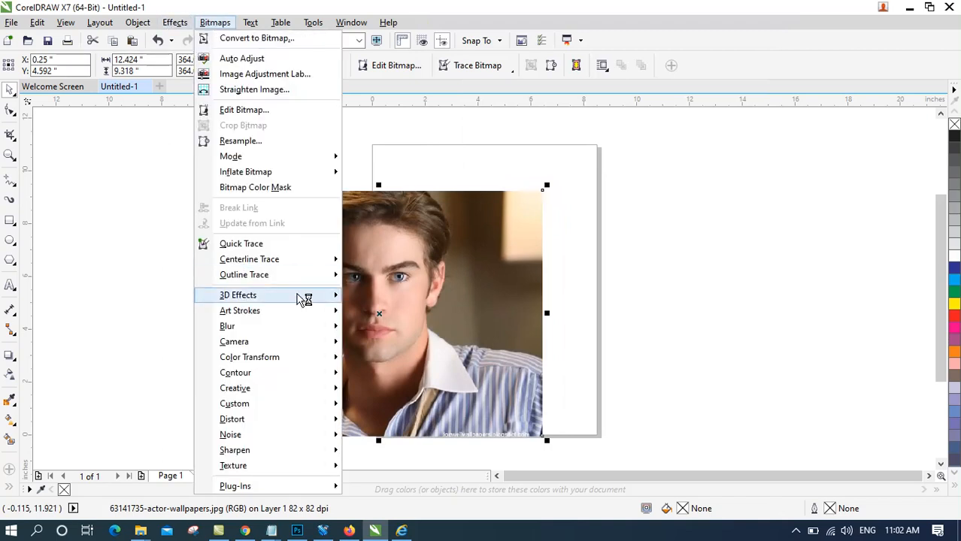
{"action": "mouse_move", "coordinate": [287, 326]}
{"action": "left_click", "coordinate": [412, 405]}
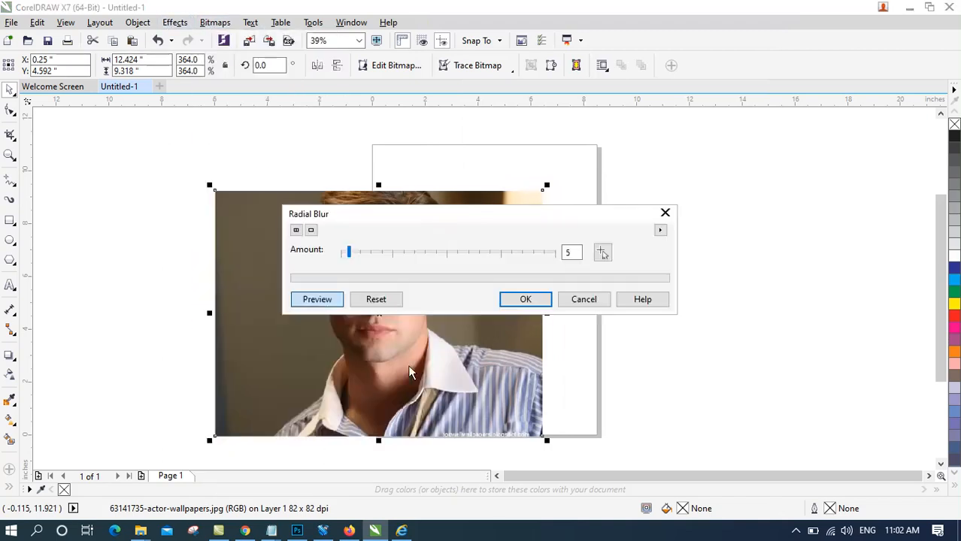
{"action": "left_click_drag", "start_coordinate": [439, 215], "coordinate": [635, 39]}
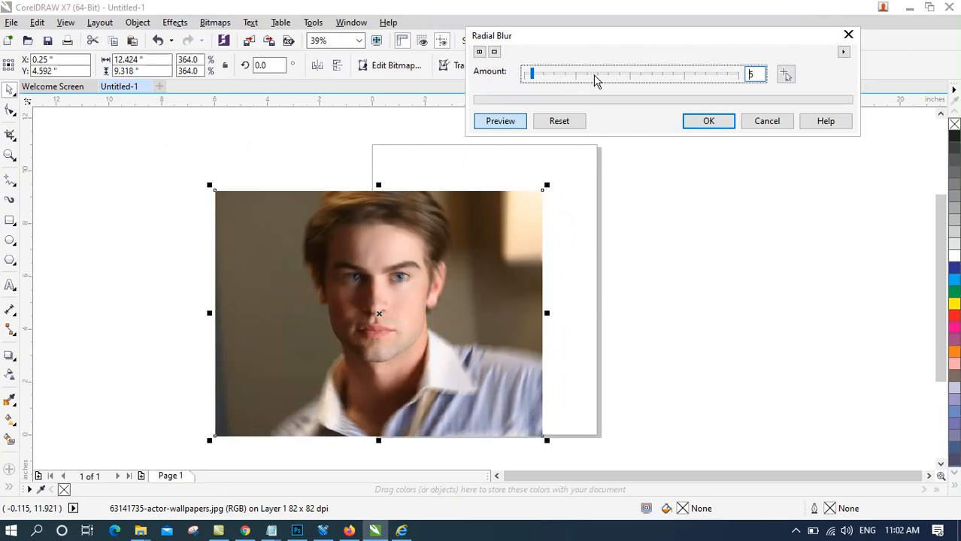
{"action": "left_click_drag", "start_coordinate": [599, 80], "coordinate": [559, 80]}
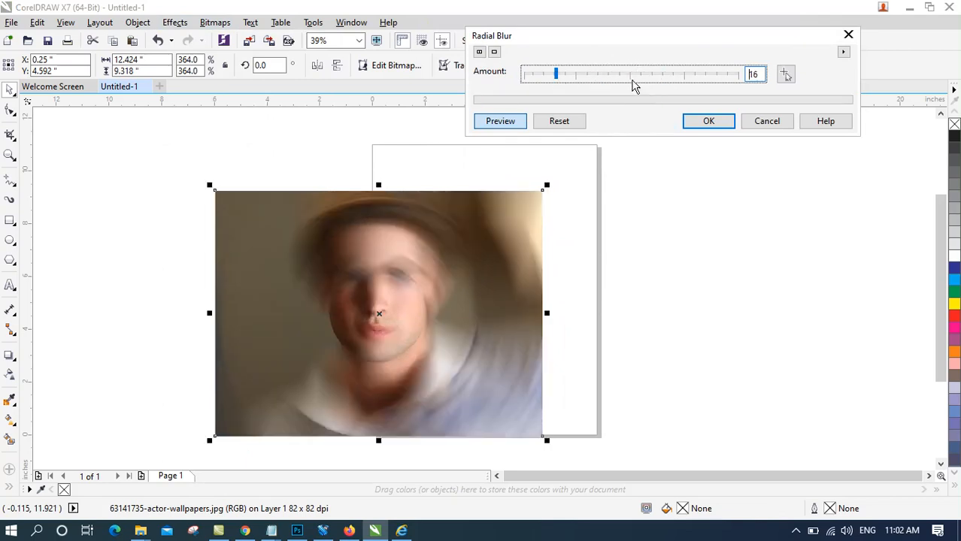
{"action": "left_click", "coordinate": [768, 122]}
Try the Smooth blur on the photo at 86 percent, and discard it.
{"action": "left_click", "coordinate": [215, 23]}
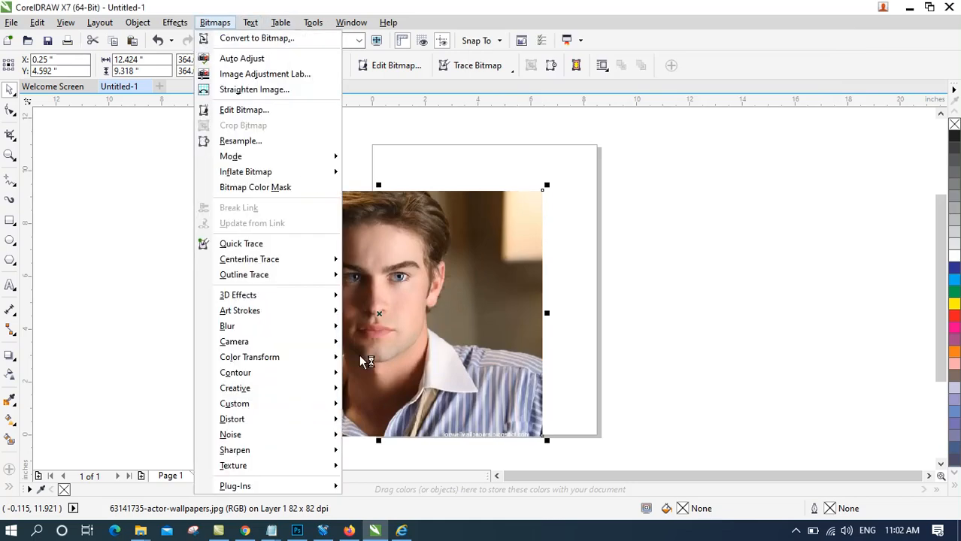
{"action": "mouse_move", "coordinate": [277, 330]}
{"action": "left_click", "coordinate": [385, 419]}
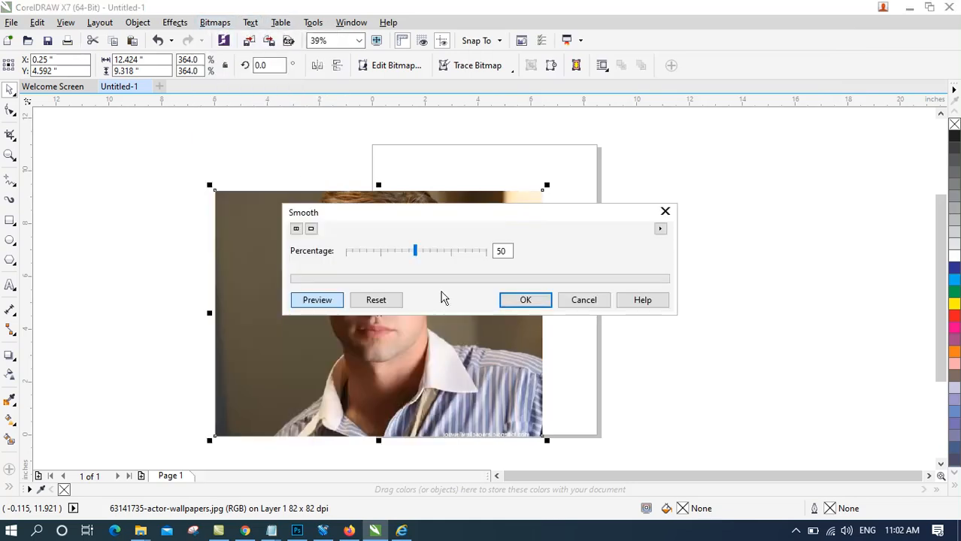
{"action": "left_click_drag", "start_coordinate": [443, 214], "coordinate": [507, 47]}
{"action": "left_click_drag", "start_coordinate": [478, 84], "coordinate": [532, 88]}
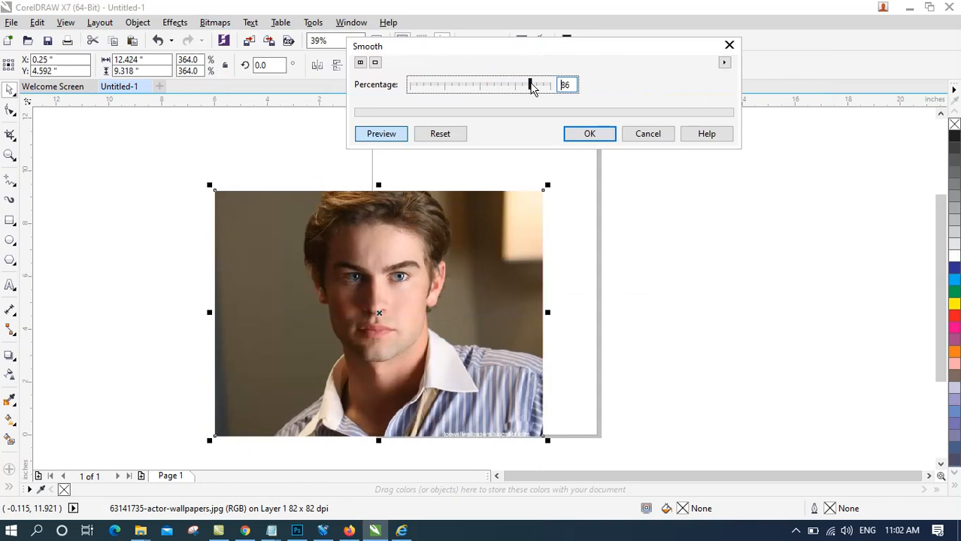
{"action": "left_click", "coordinate": [664, 137]}
Try the Soften blur on the photo with a percentage of 86, and discard it.
{"action": "left_click", "coordinate": [215, 23]}
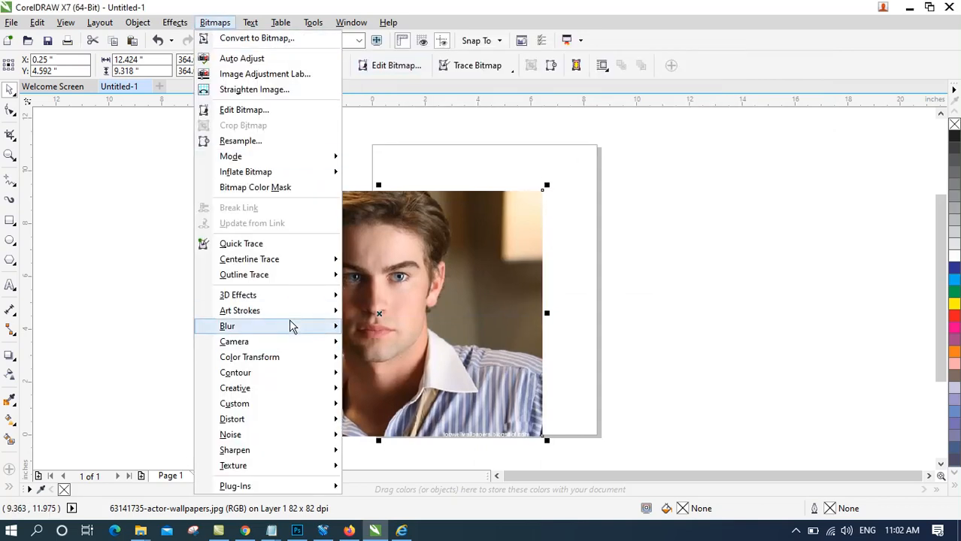
{"action": "mouse_move", "coordinate": [290, 321]}
{"action": "left_click", "coordinate": [381, 436]}
{"action": "left_click", "coordinate": [472, 137]}
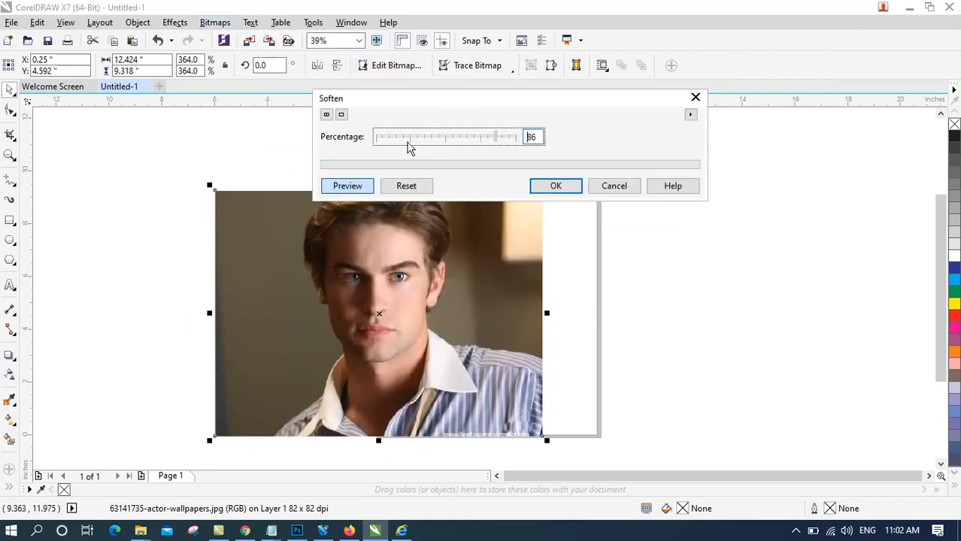
{"action": "left_click", "coordinate": [612, 186]}
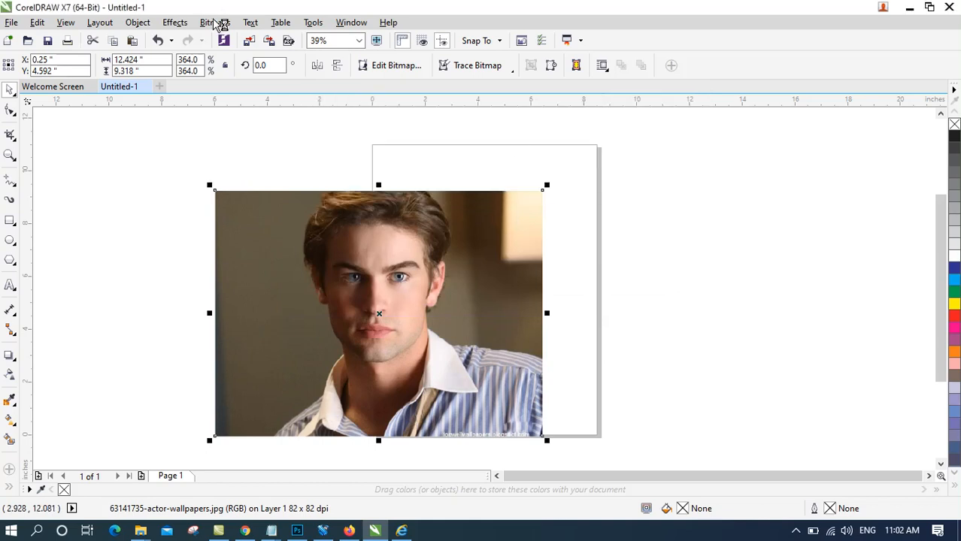
Try the Zoom blur on the photo with several different amounts, and discard it.
{"action": "left_click", "coordinate": [214, 22]}
{"action": "mouse_move", "coordinate": [288, 325]}
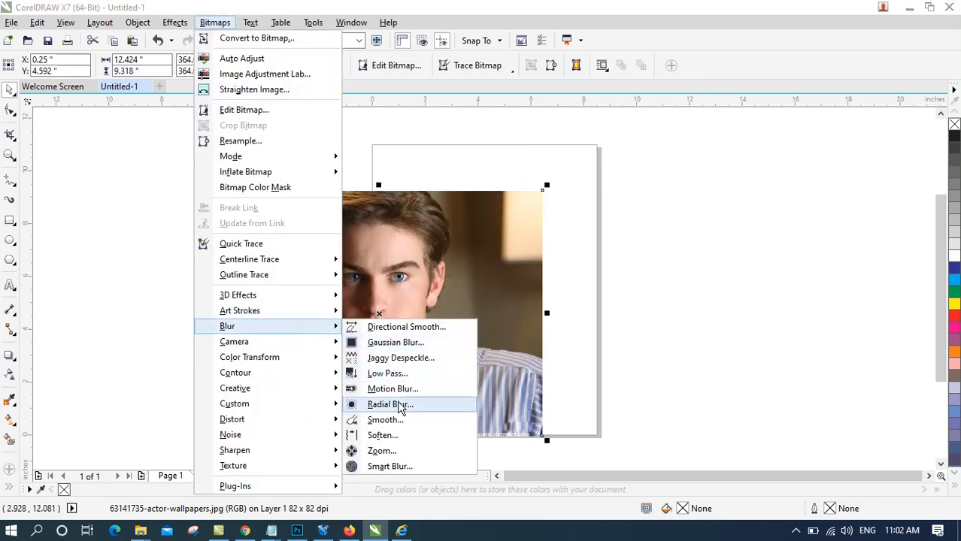
{"action": "left_click", "coordinate": [379, 451]}
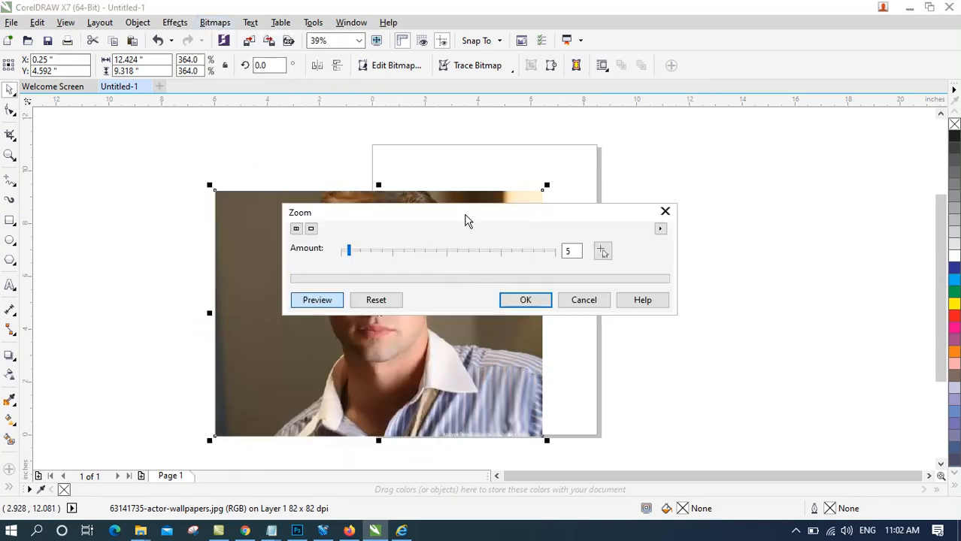
{"action": "left_click_drag", "start_coordinate": [465, 219], "coordinate": [552, 55]}
{"action": "left_click", "coordinate": [550, 91]}
{"action": "left_click_drag", "start_coordinate": [550, 90], "coordinate": [594, 90]}
{"action": "left_click", "coordinate": [463, 90]}
{"action": "left_click", "coordinate": [637, 136]}
Try the Smart Blur on the photo with several amounts including 20, and discard it.
{"action": "left_click", "coordinate": [214, 22]}
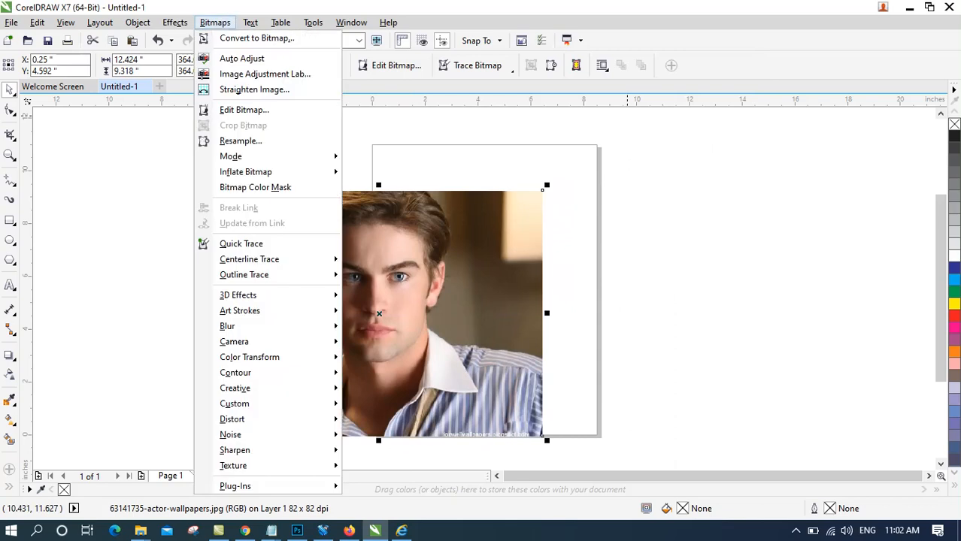
{"action": "mouse_move", "coordinate": [313, 326]}
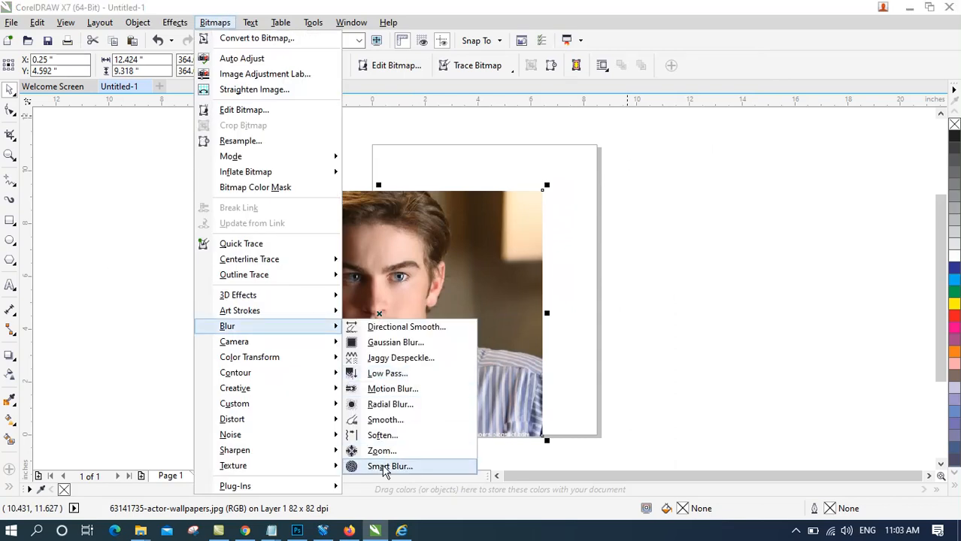
{"action": "left_click", "coordinate": [357, 465]}
{"action": "left_click_drag", "start_coordinate": [480, 213], "coordinate": [621, 10]}
{"action": "left_click", "coordinate": [563, 48]}
{"action": "left_click", "coordinate": [506, 48]}
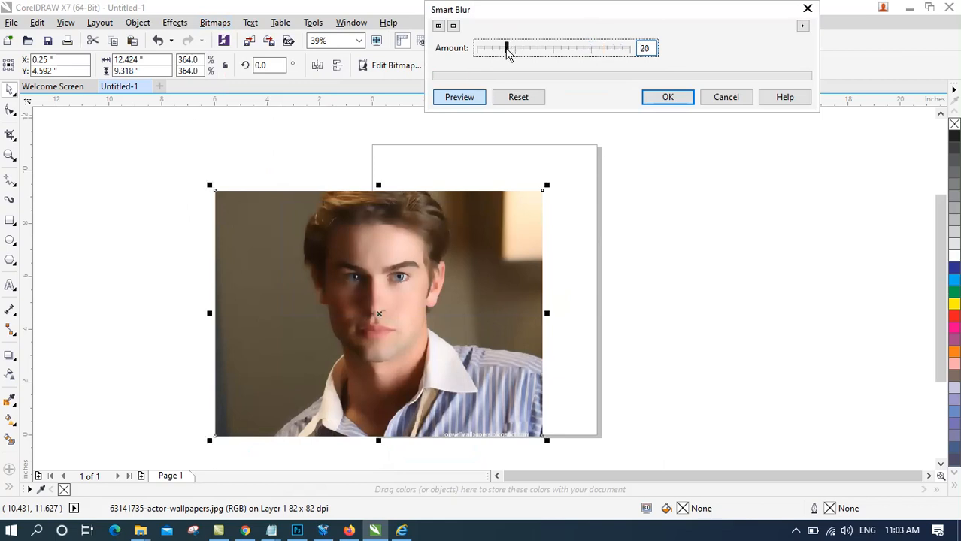
{"action": "left_click", "coordinate": [612, 50]}
{"action": "left_click", "coordinate": [723, 97]}
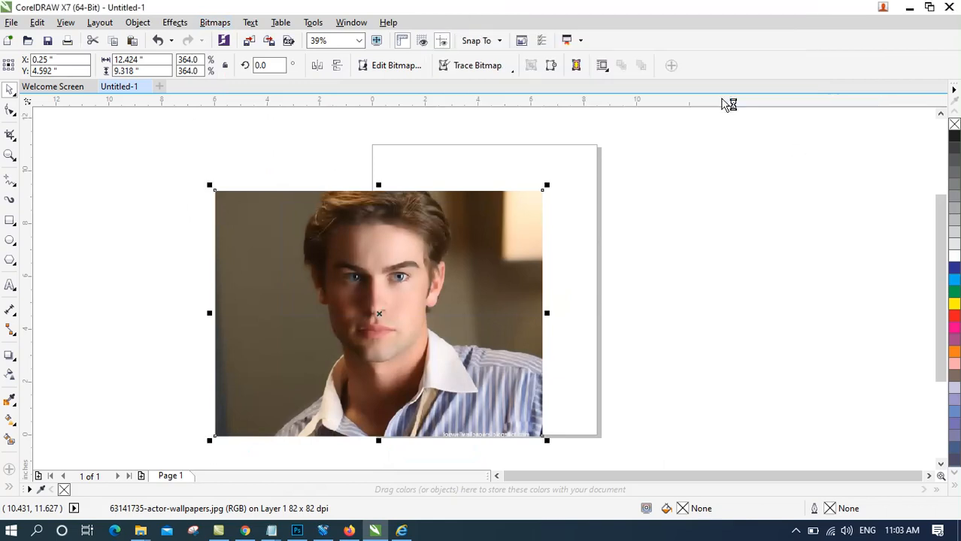
Try the Colorize camera effect on the photo with a hue of 196 and a saturation of 32, and discard it.
{"action": "left_click", "coordinate": [221, 23]}
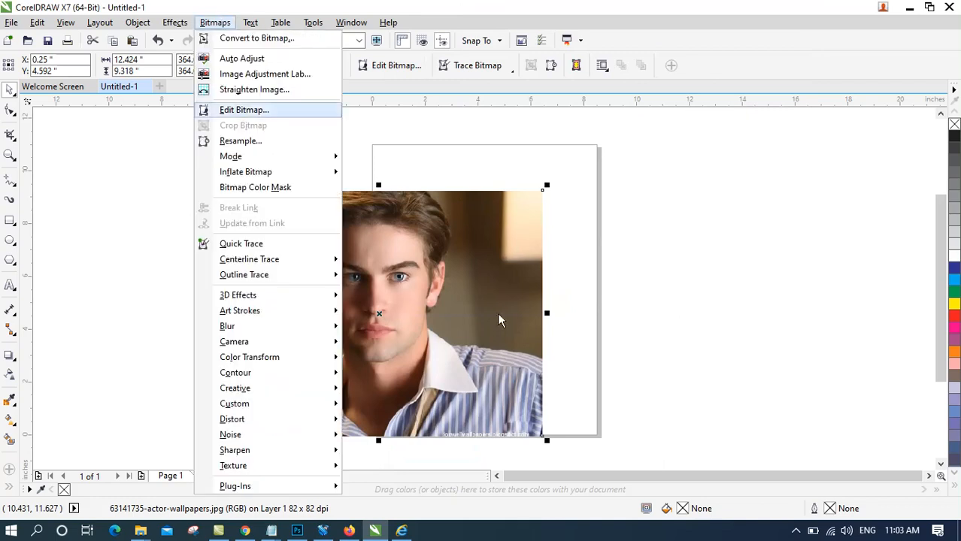
{"action": "mouse_move", "coordinate": [278, 347]}
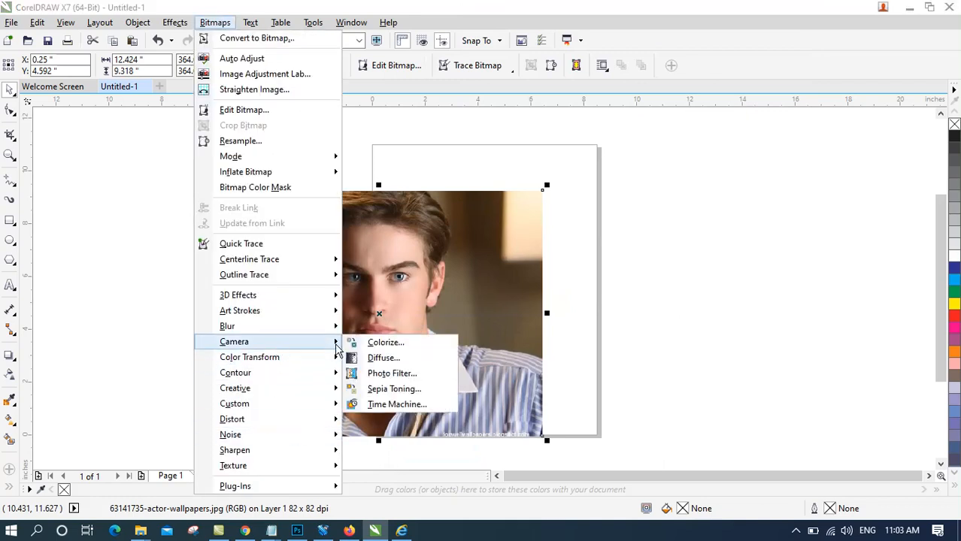
{"action": "left_click", "coordinate": [387, 342]}
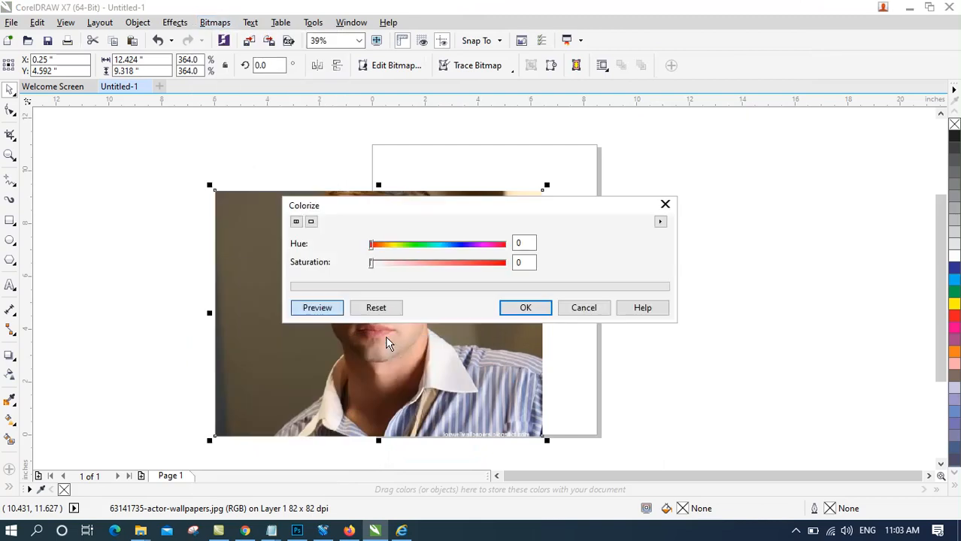
{"action": "left_click_drag", "start_coordinate": [459, 209], "coordinate": [664, 58]}
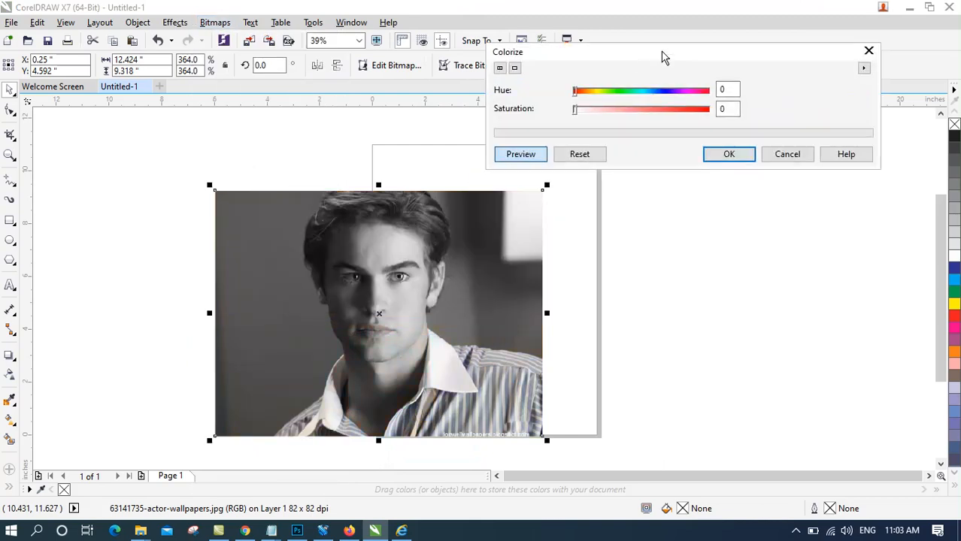
{"action": "left_click", "coordinate": [647, 91]}
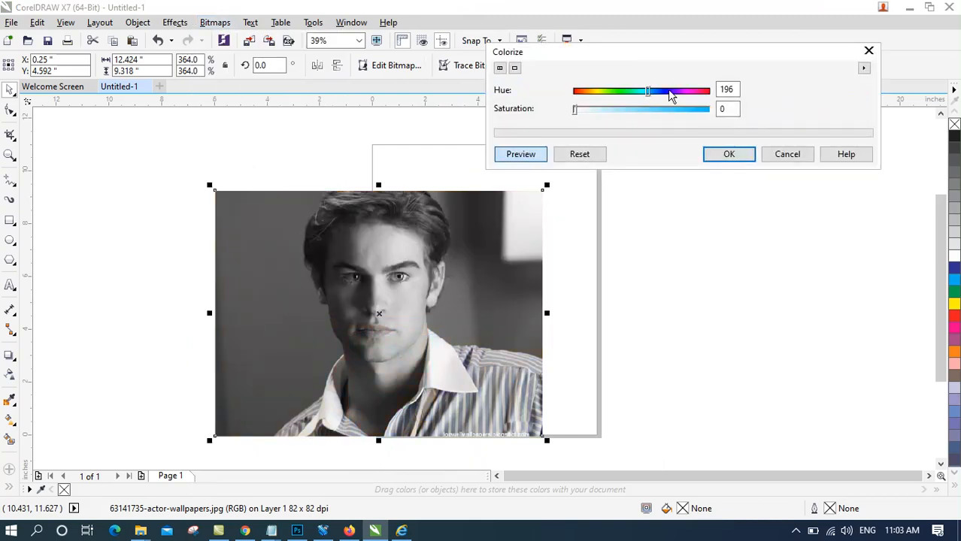
{"action": "left_click", "coordinate": [619, 110]}
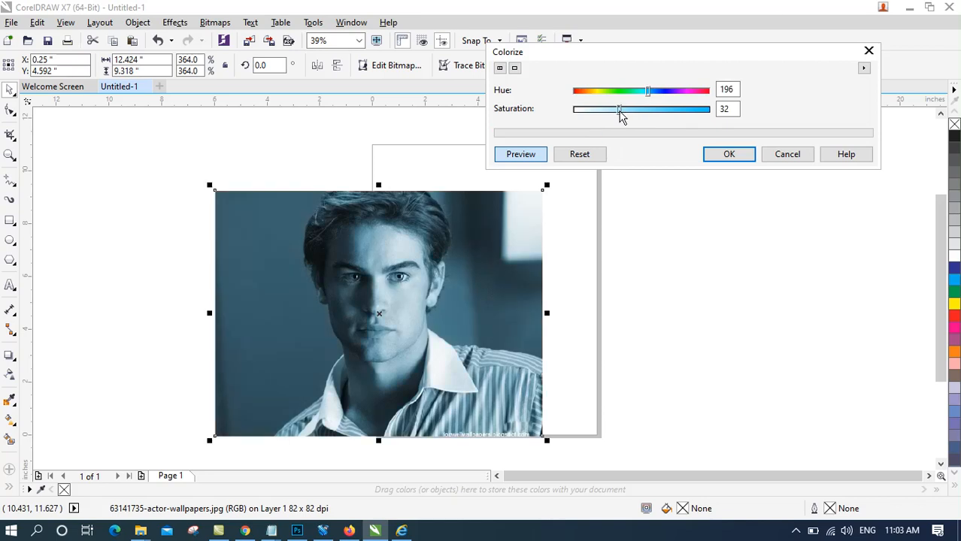
{"action": "left_click", "coordinate": [789, 154]}
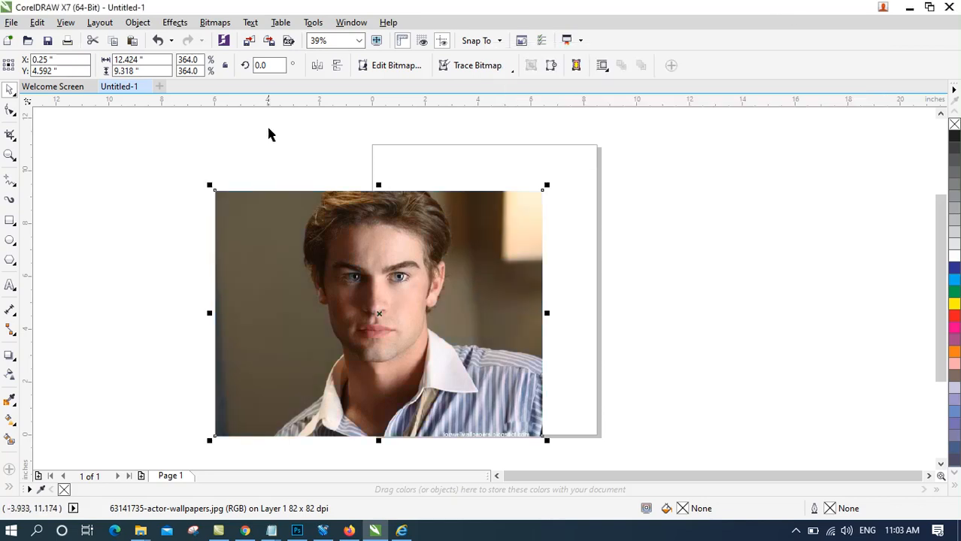
Try the Diffuse camera effect on the photo at level 74, and discard it.
{"action": "left_click", "coordinate": [218, 23]}
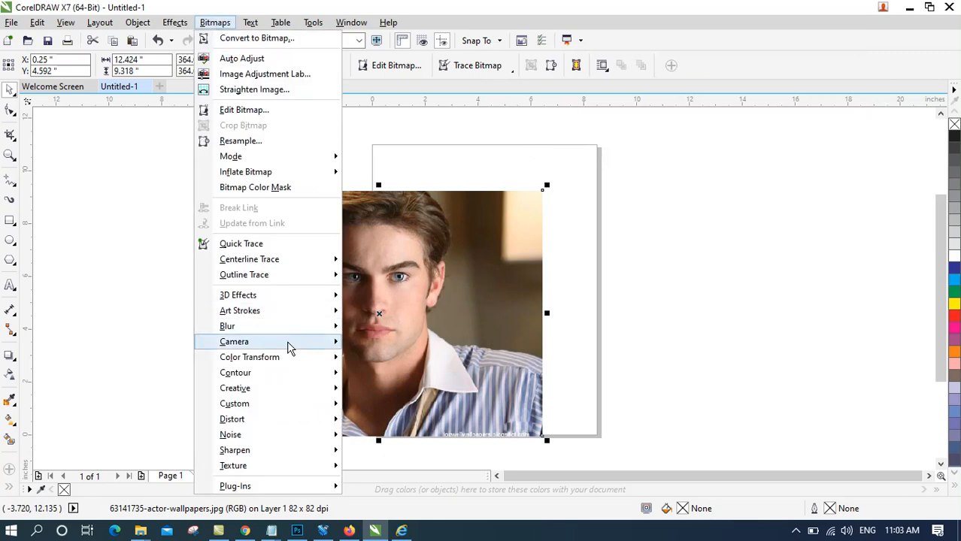
{"action": "mouse_move", "coordinate": [287, 342]}
{"action": "left_click", "coordinate": [401, 364]}
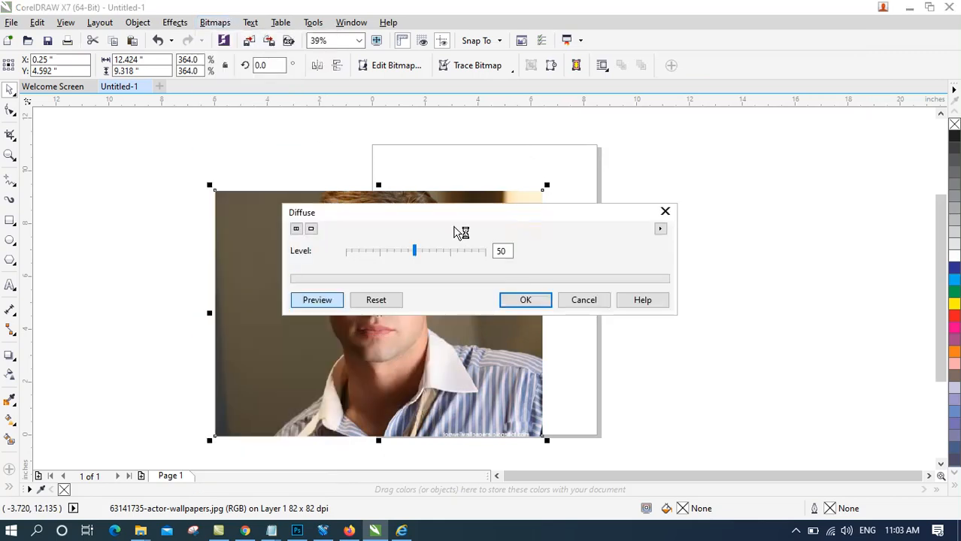
{"action": "left_click_drag", "start_coordinate": [461, 221], "coordinate": [601, 26]}
{"action": "left_click_drag", "start_coordinate": [592, 61], "coordinate": [599, 60]}
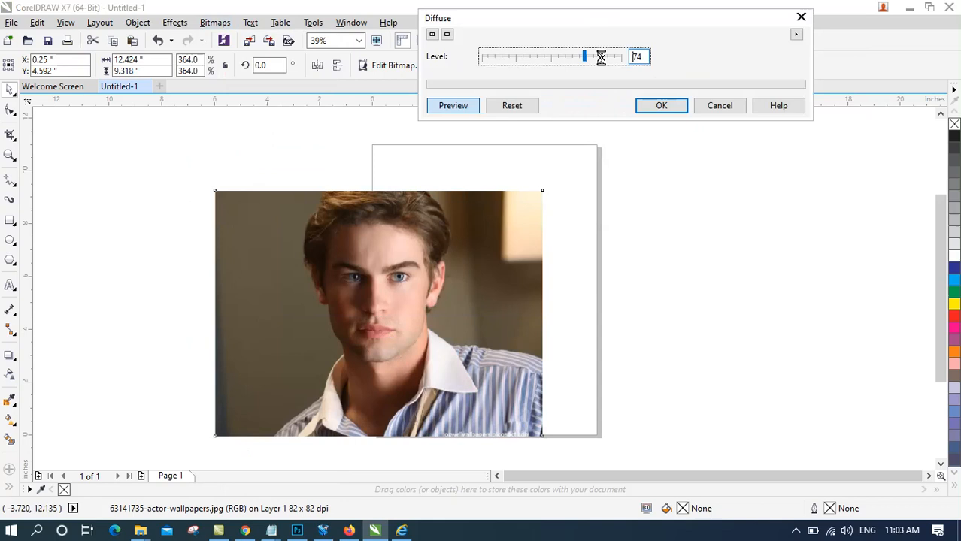
{"action": "left_click", "coordinate": [720, 109]}
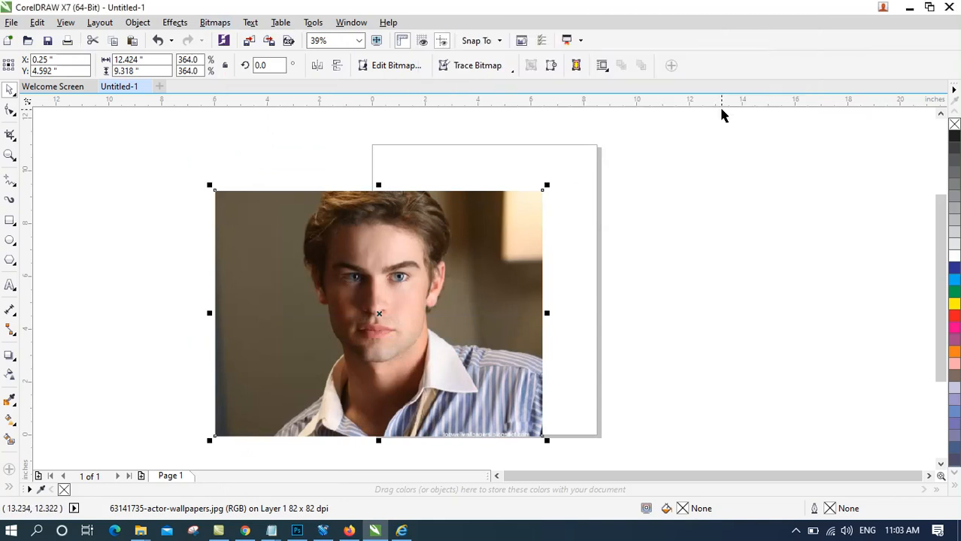
Preview the Edge Detect contour effect on the photo with a white background color, and discard it.
{"action": "left_click", "coordinate": [214, 22]}
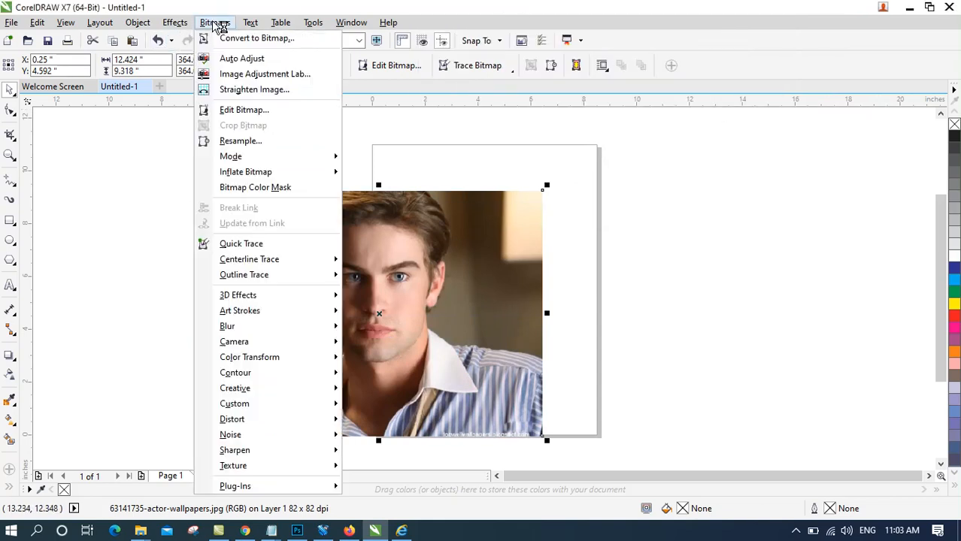
{"action": "mouse_move", "coordinate": [275, 374]}
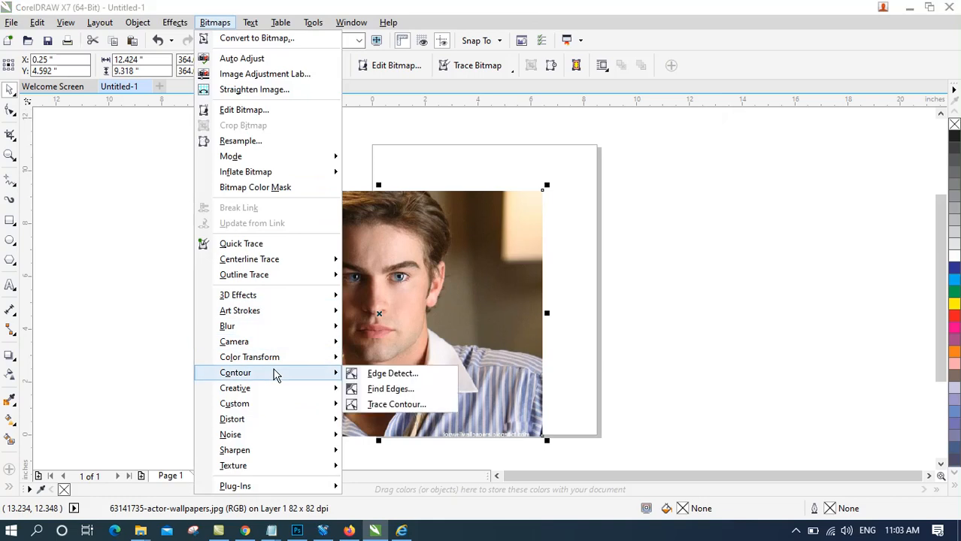
{"action": "left_click", "coordinate": [354, 374]}
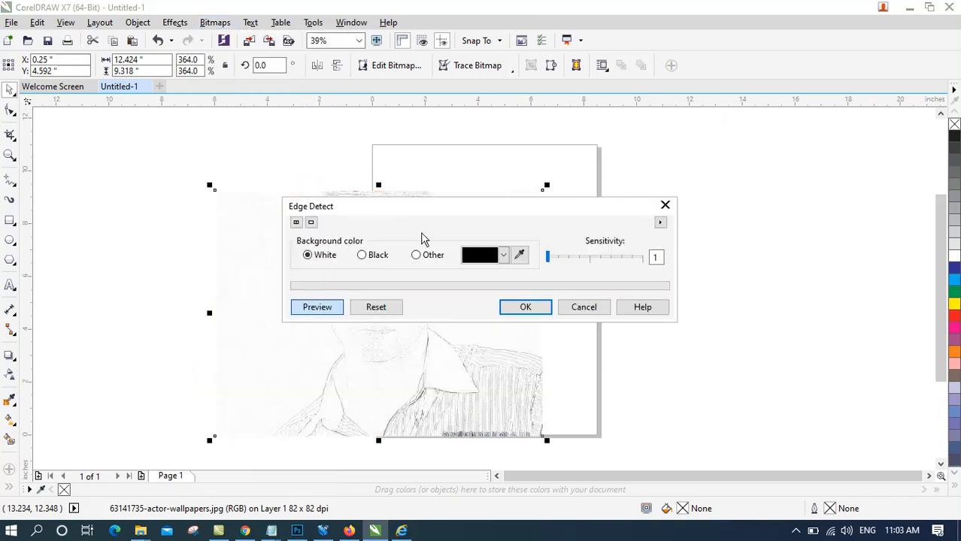
{"action": "left_click_drag", "start_coordinate": [482, 220], "coordinate": [614, 74]}
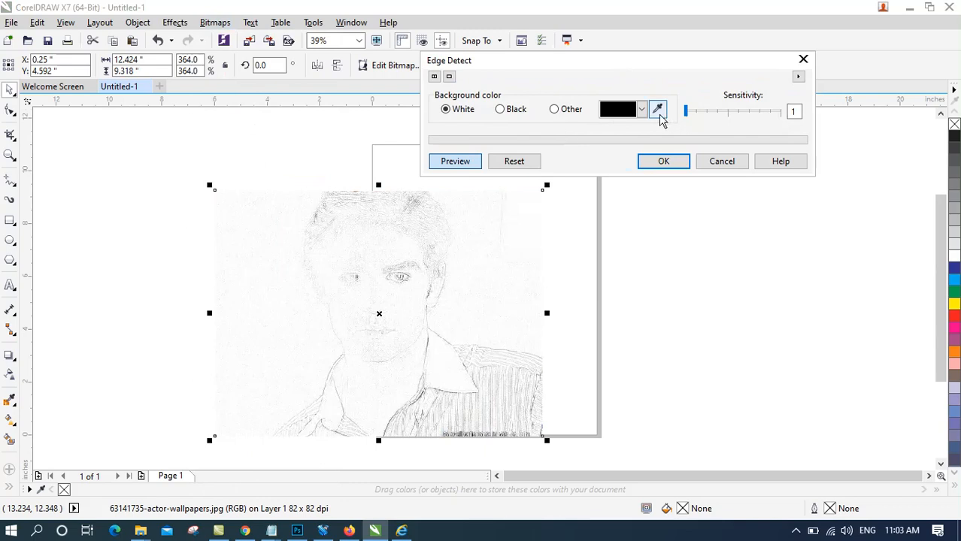
{"action": "left_click", "coordinate": [714, 167]}
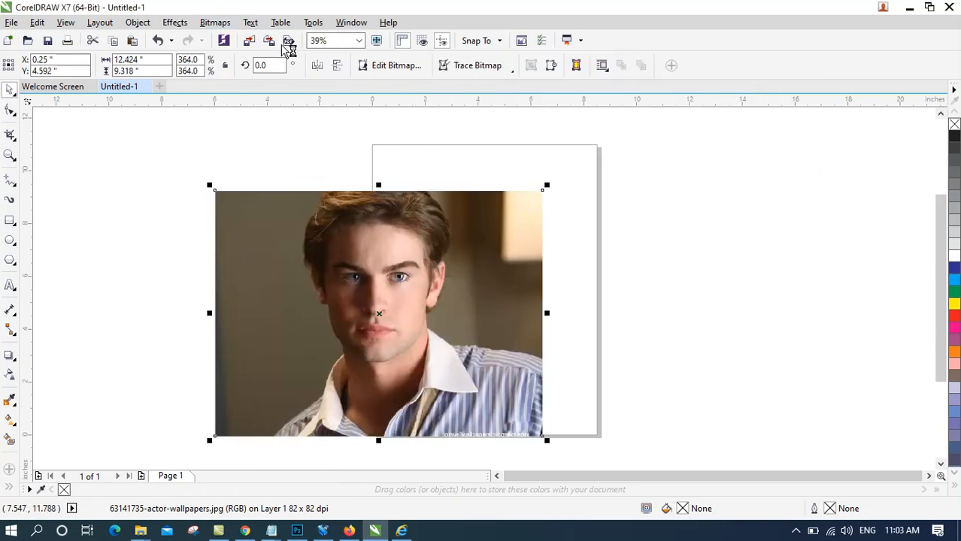
Open the Halftone color transform for the photo with its default settings, and discard it.
{"action": "left_click", "coordinate": [228, 27]}
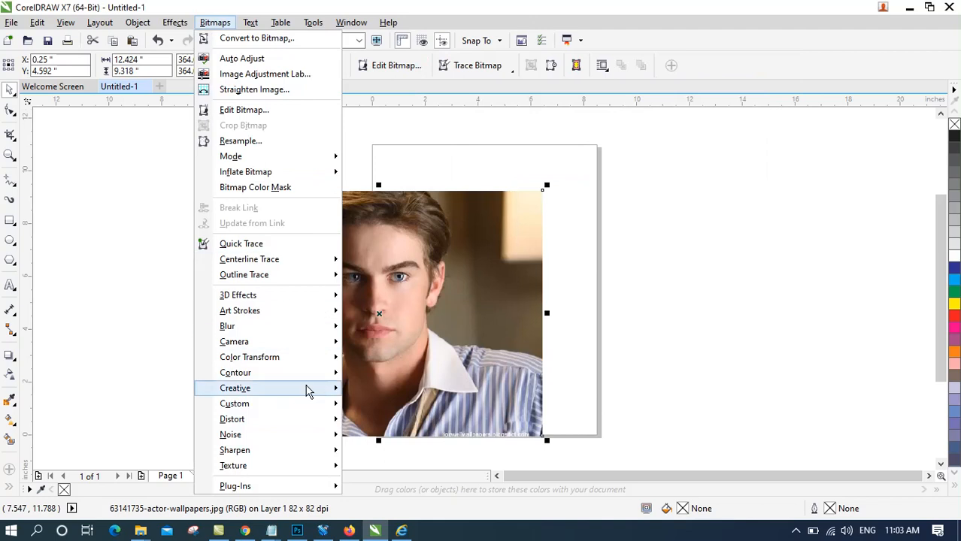
{"action": "mouse_move", "coordinate": [314, 360]}
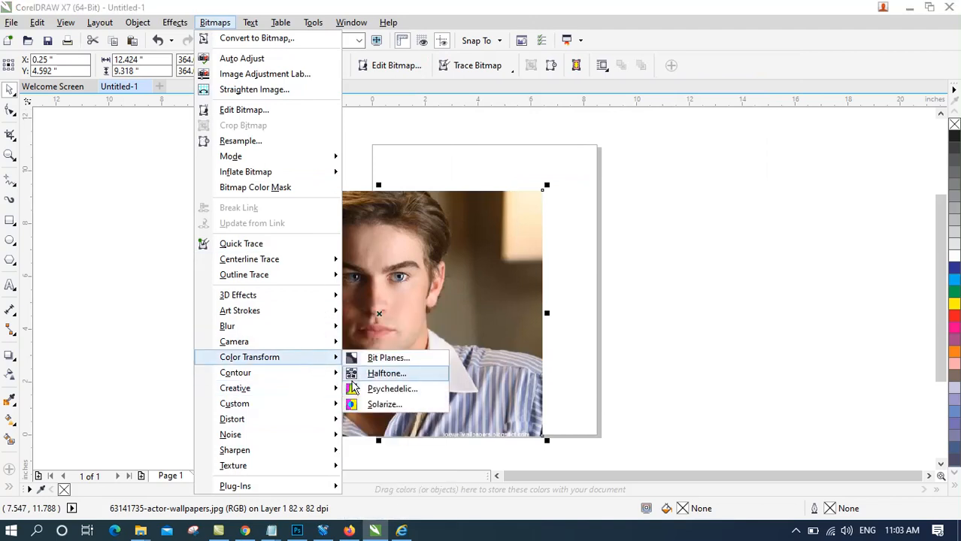
{"action": "left_click", "coordinate": [356, 374]}
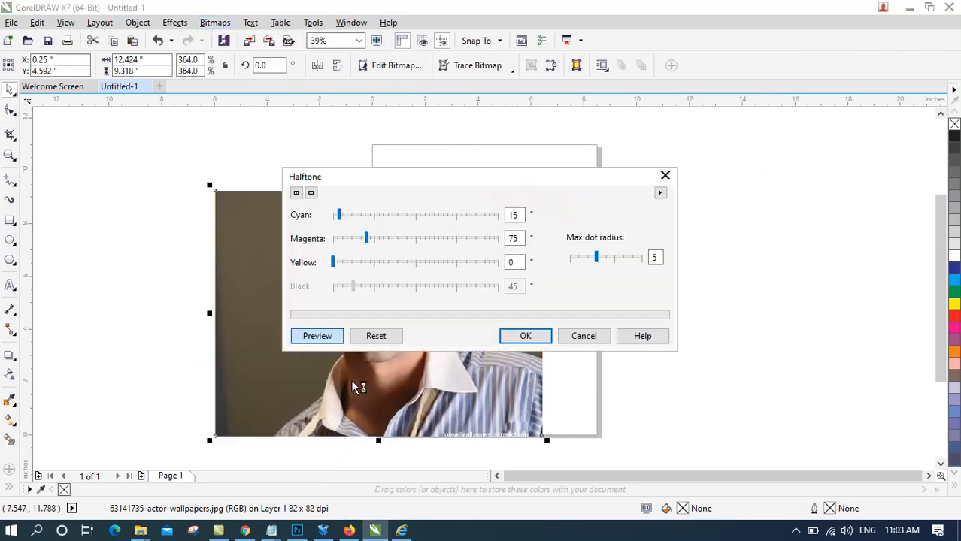
{"action": "left_click", "coordinate": [572, 336]}
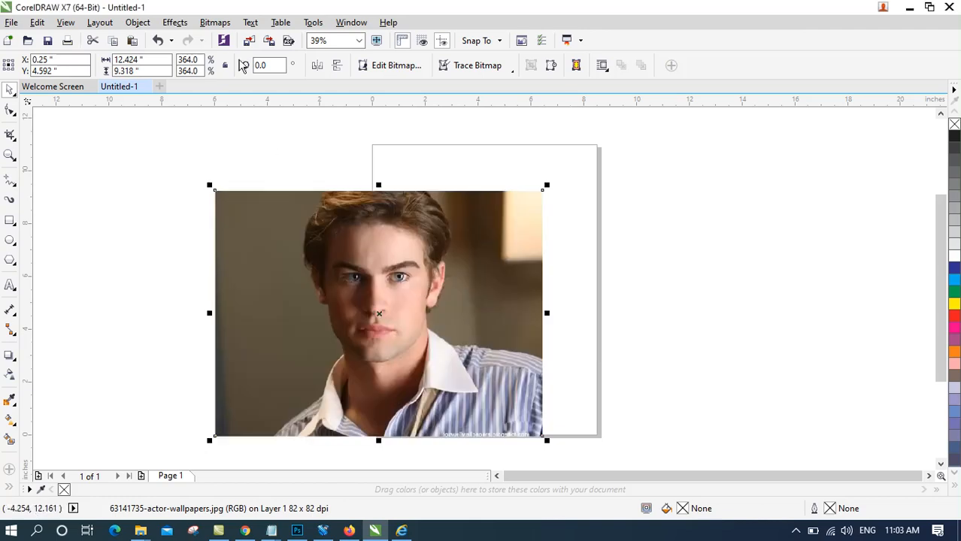
Preview the Sepia Toning camera effect on the photo with an amount to age of 50, and discard it.
{"action": "left_click", "coordinate": [215, 23]}
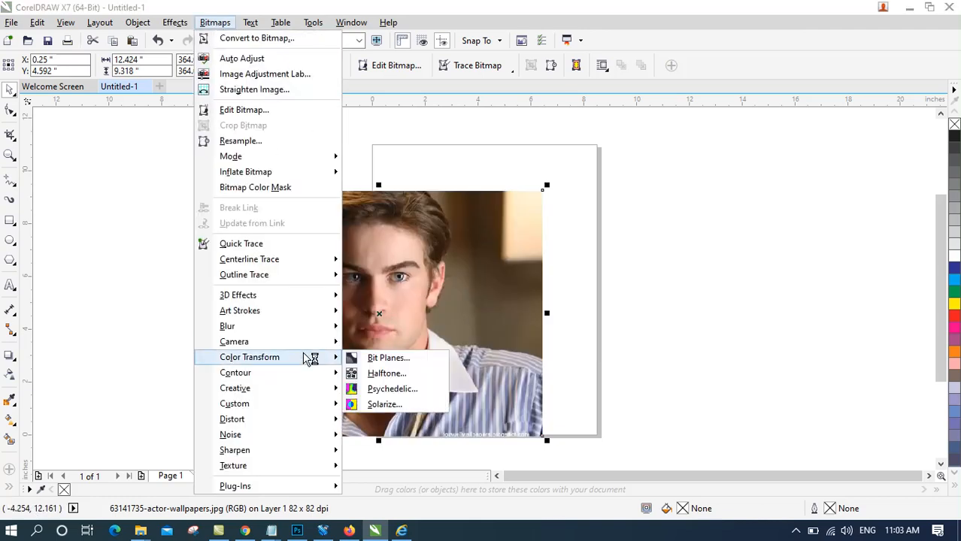
{"action": "mouse_move", "coordinate": [314, 342]}
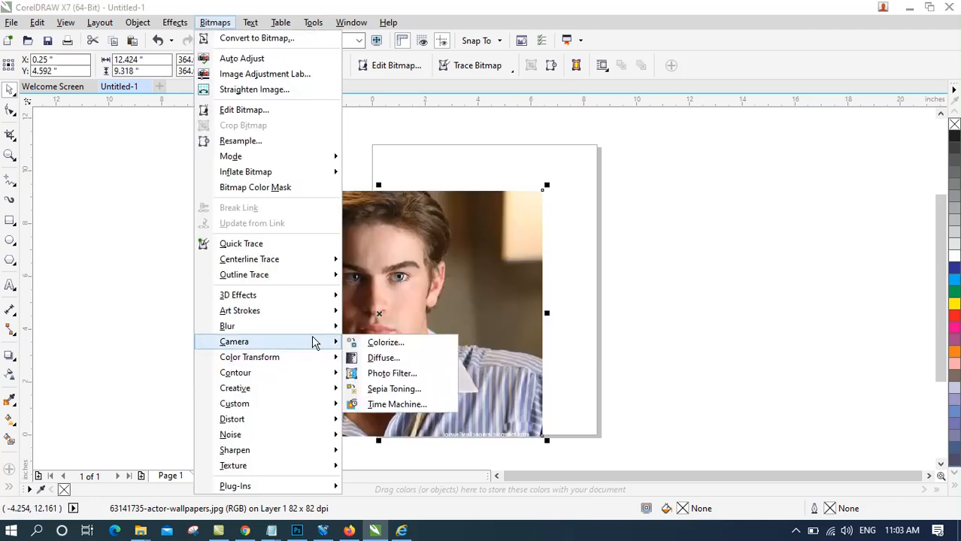
{"action": "left_click", "coordinate": [397, 389]}
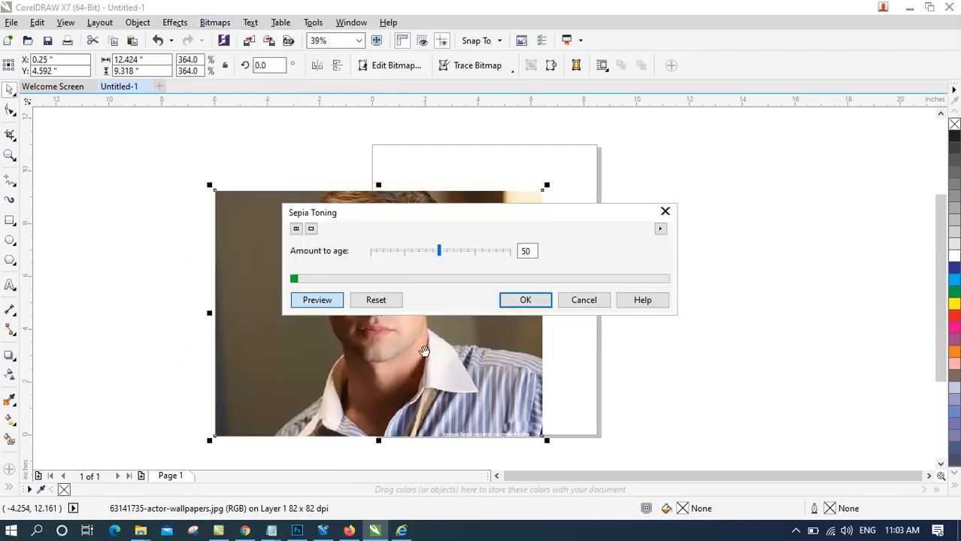
{"action": "left_click", "coordinate": [666, 212]}
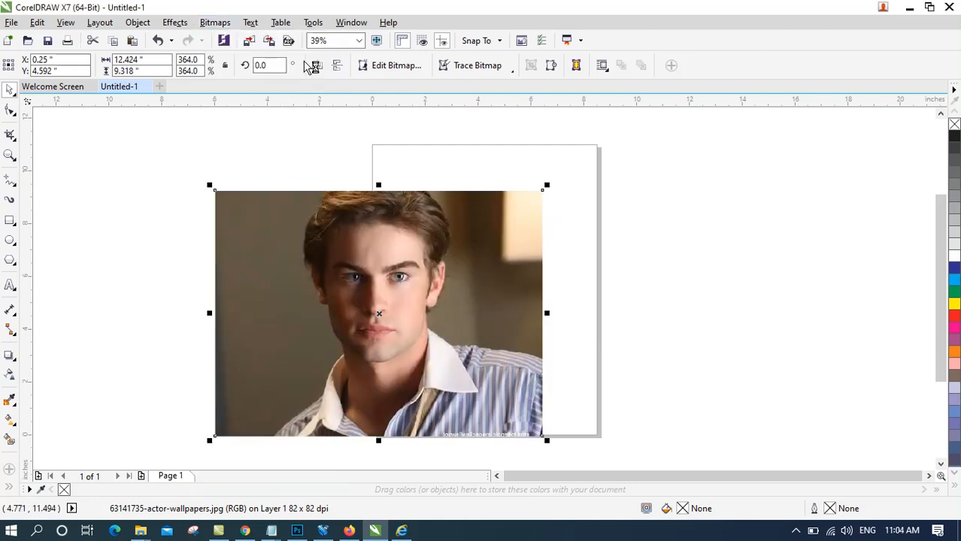
Preview the Blocks distort effect on the photo with black undefined areas, and discard it.
{"action": "left_click", "coordinate": [215, 23]}
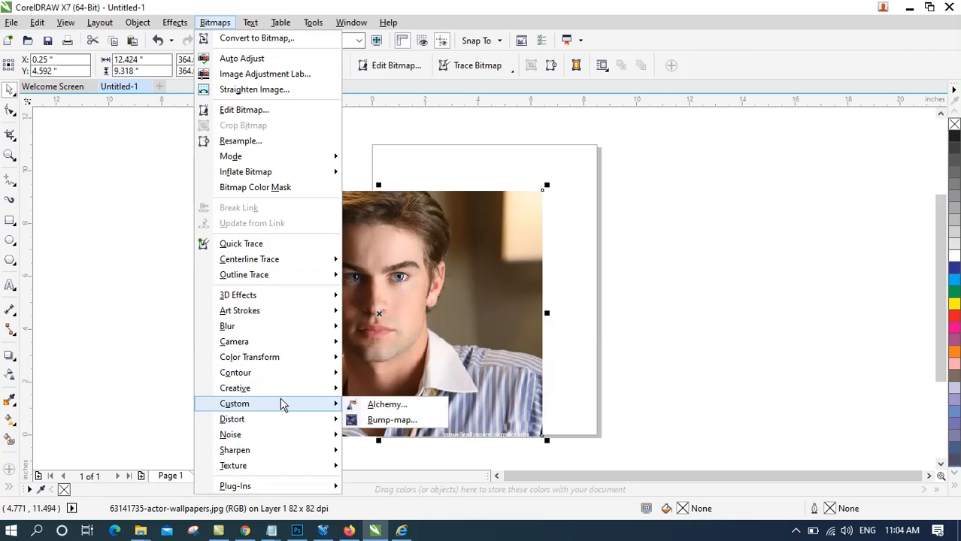
{"action": "mouse_move", "coordinate": [275, 429]}
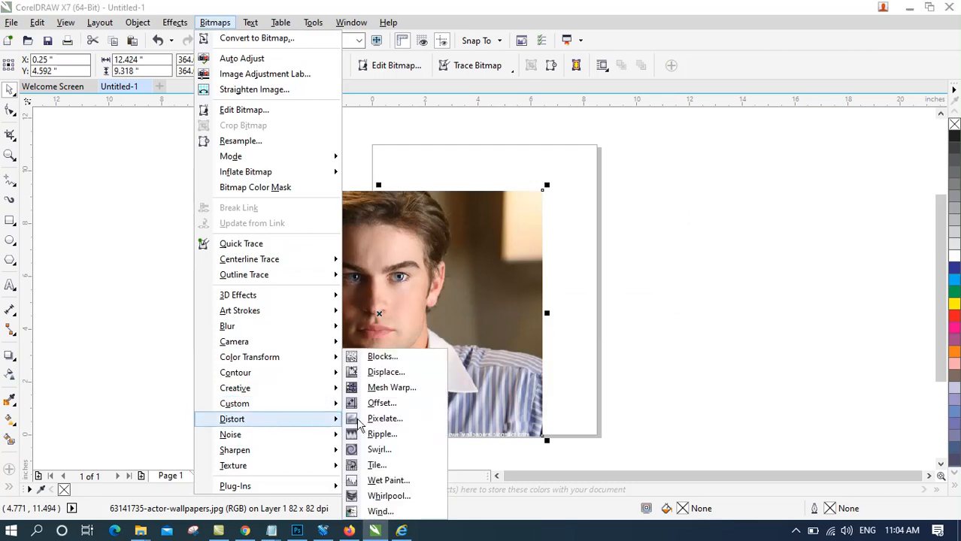
{"action": "left_click", "coordinate": [389, 352]}
{"action": "left_click_drag", "start_coordinate": [521, 178], "coordinate": [541, 70]}
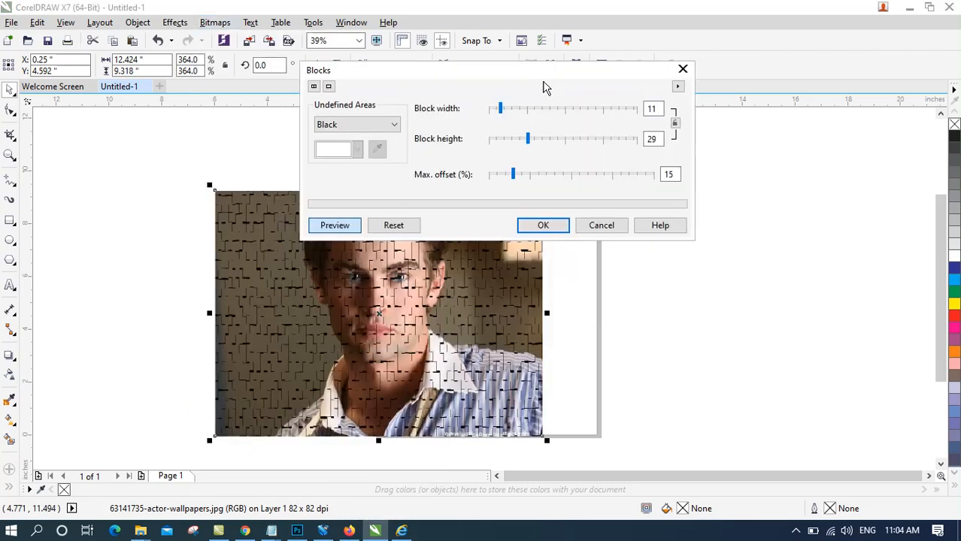
{"action": "left_click", "coordinate": [600, 224]}
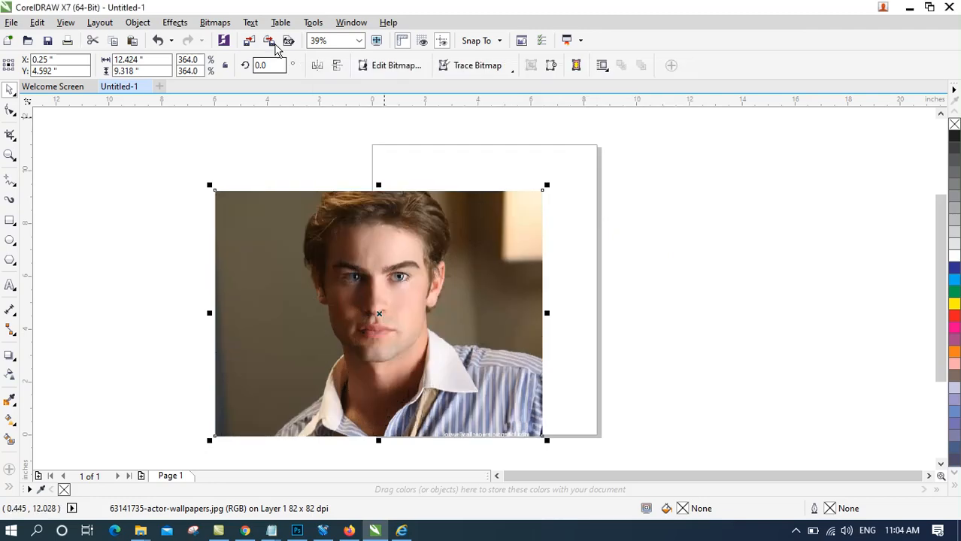
Try the Weather creative effect on the photo with the Snow, Rain and Fog forecasts, and discard it.
{"action": "left_click", "coordinate": [215, 23]}
{"action": "mouse_move", "coordinate": [274, 388]}
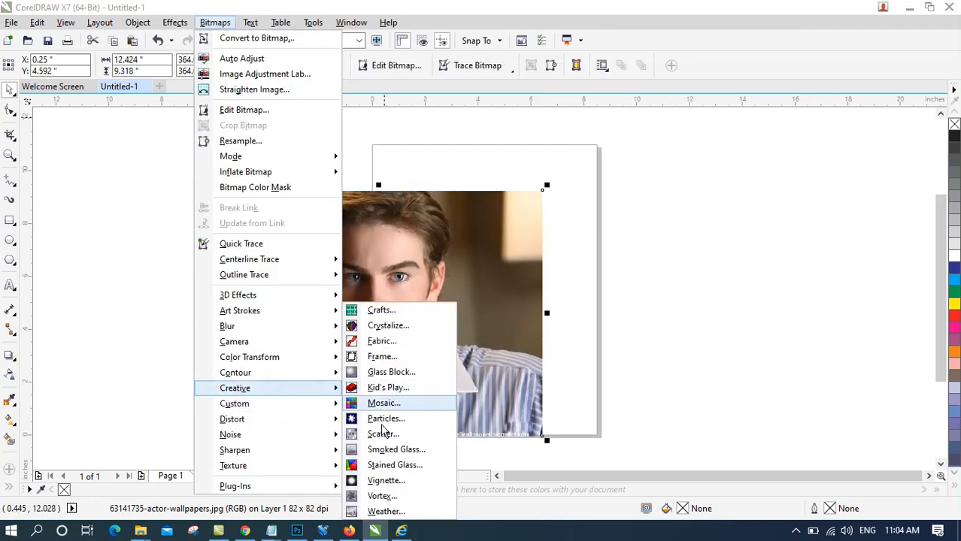
{"action": "left_click", "coordinate": [389, 512]}
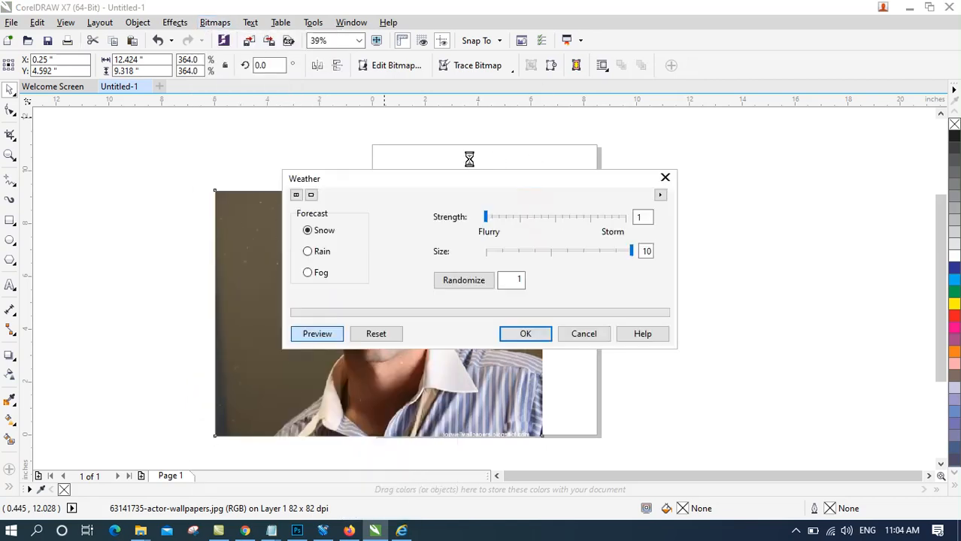
{"action": "left_click", "coordinate": [365, 142]}
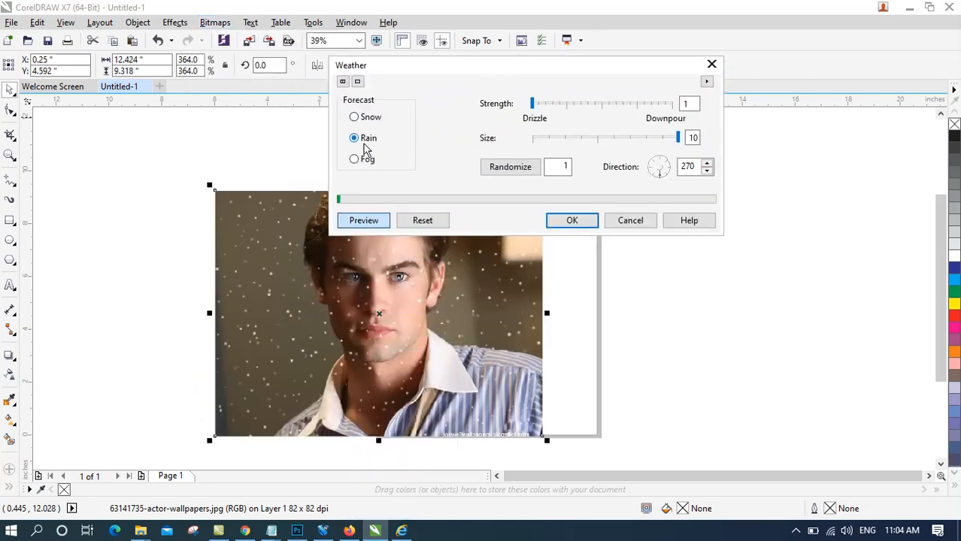
{"action": "left_click", "coordinate": [367, 161]}
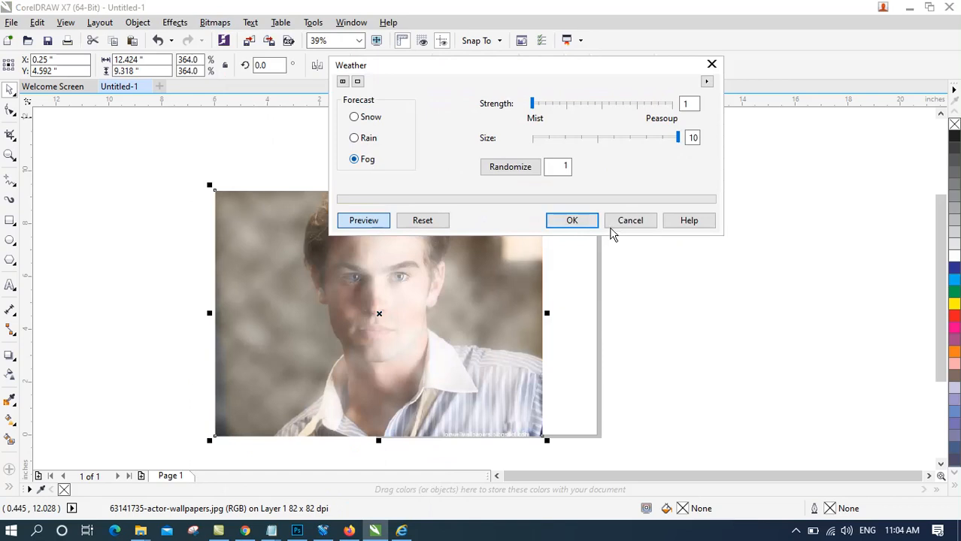
{"action": "left_click", "coordinate": [630, 221]}
Try the Vignette creative effect on the photo with black, white and other colors and rectangle and square shapes, and discard it.
{"action": "left_click", "coordinate": [215, 23]}
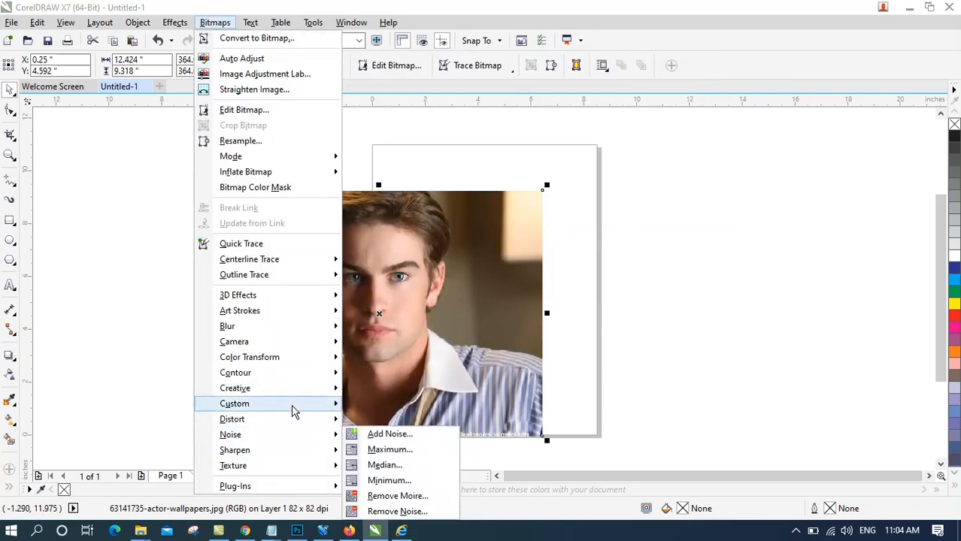
{"action": "mouse_move", "coordinate": [293, 412]}
{"action": "mouse_move", "coordinate": [303, 388]}
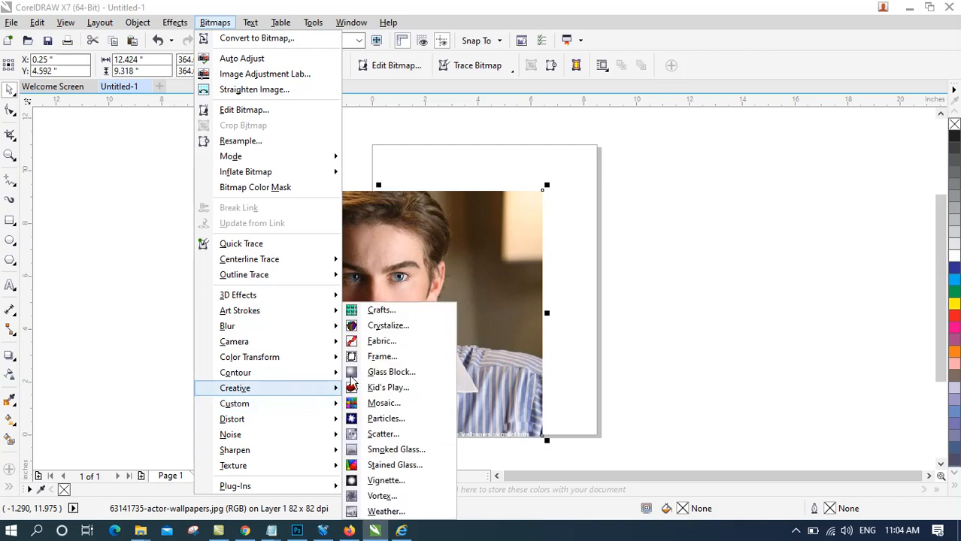
{"action": "left_click", "coordinate": [386, 480]}
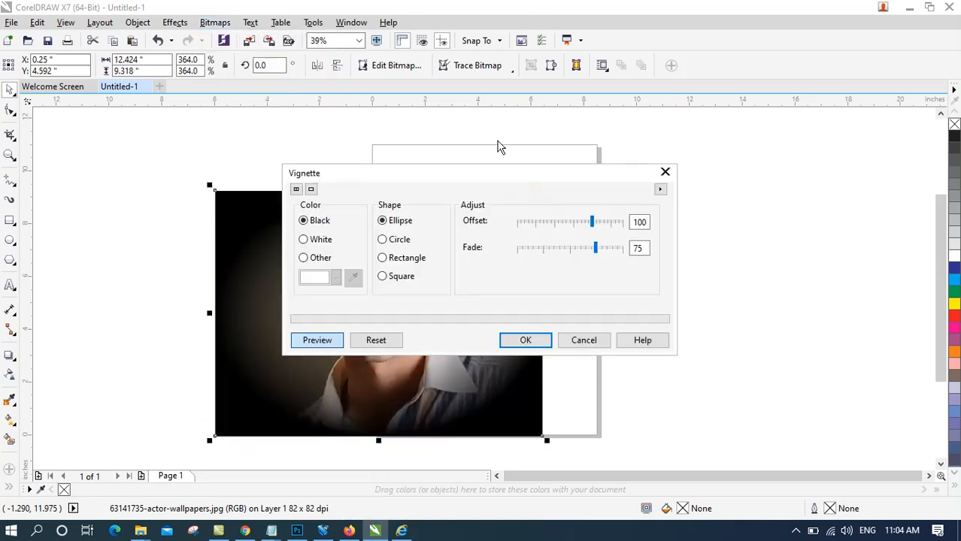
{"action": "left_click_drag", "start_coordinate": [474, 178], "coordinate": [804, 73]}
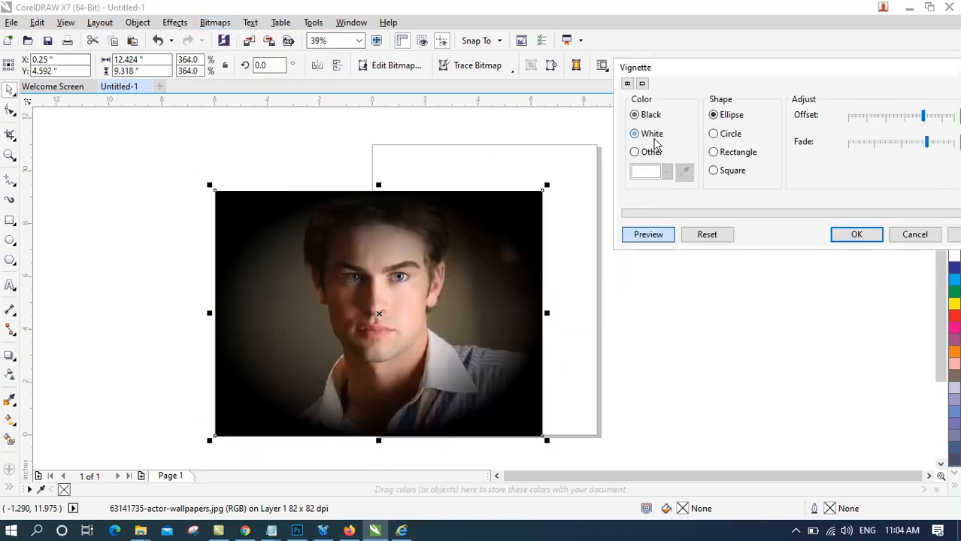
{"action": "left_click", "coordinate": [651, 134]}
{"action": "left_click", "coordinate": [650, 152]}
{"action": "left_click", "coordinate": [651, 134]}
{"action": "left_click", "coordinate": [652, 117]}
{"action": "left_click", "coordinate": [714, 152]}
{"action": "left_click", "coordinate": [714, 171]}
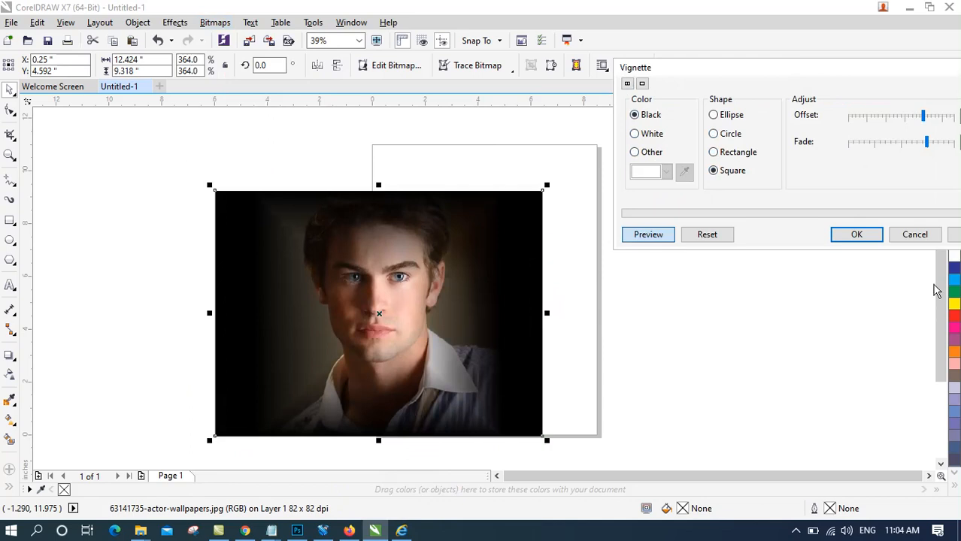
{"action": "left_click", "coordinate": [914, 234]}
Preview the Glass Block creative effect on the photo with block width and height of 20, and discard it.
{"action": "left_click", "coordinate": [217, 22]}
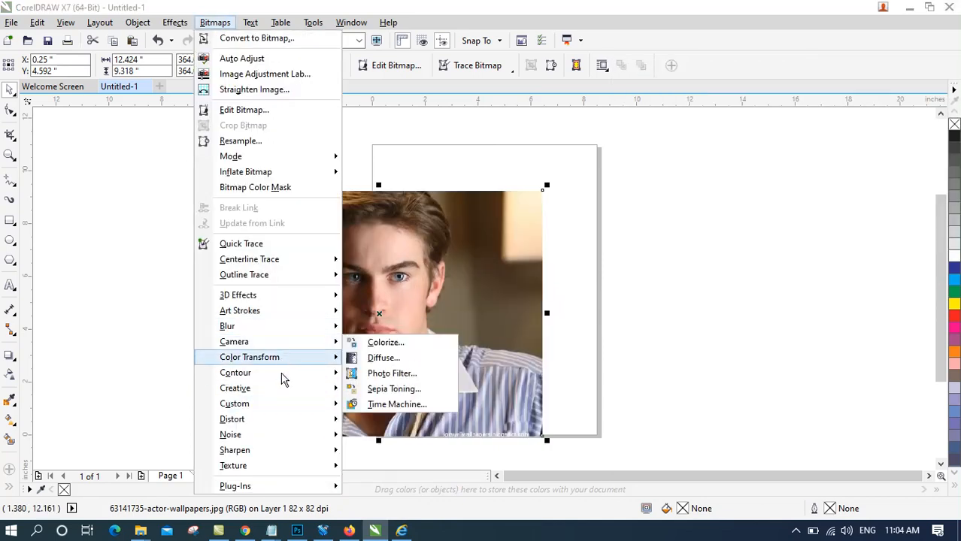
{"action": "mouse_move", "coordinate": [299, 392]}
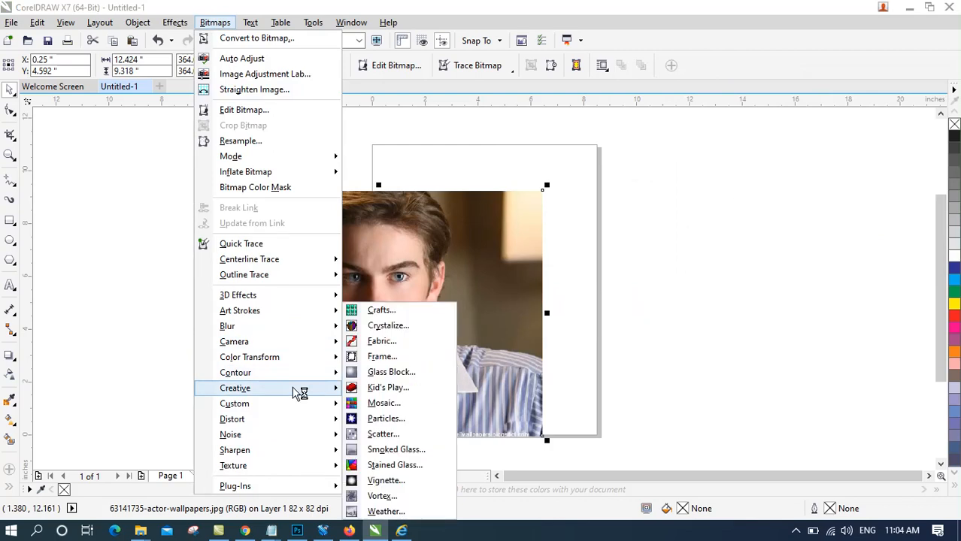
{"action": "left_click", "coordinate": [390, 372]}
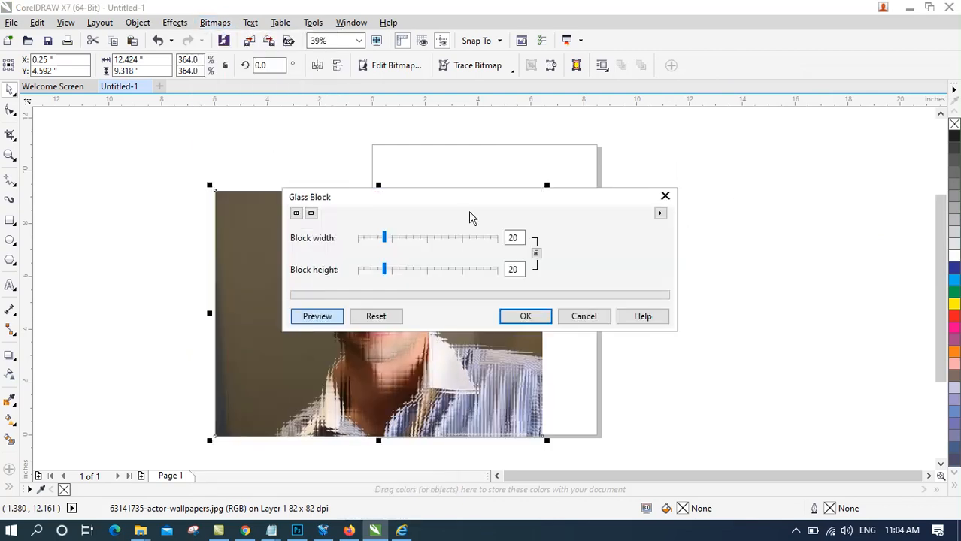
{"action": "left_click_drag", "start_coordinate": [466, 203], "coordinate": [530, 80]}
{"action": "left_click", "coordinate": [635, 196]}
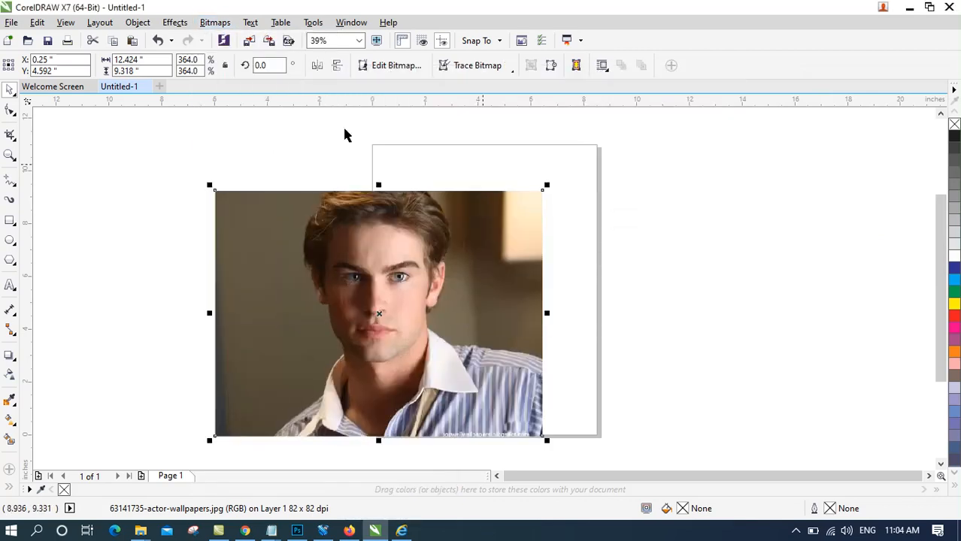
Try the Smoked Glass creative effect on the photo with a tint of 82 and blurring of 55, and discard it.
{"action": "left_click", "coordinate": [214, 22]}
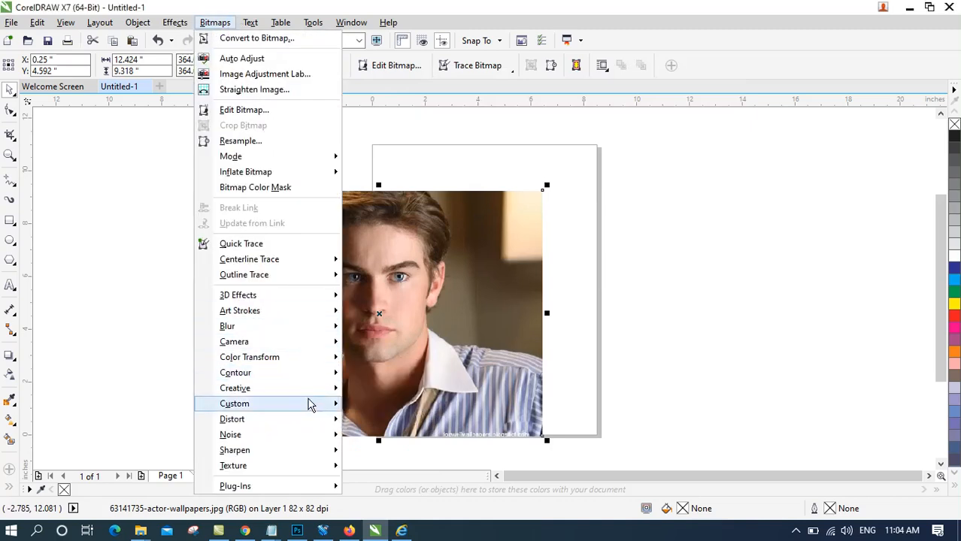
{"action": "mouse_move", "coordinate": [307, 387]}
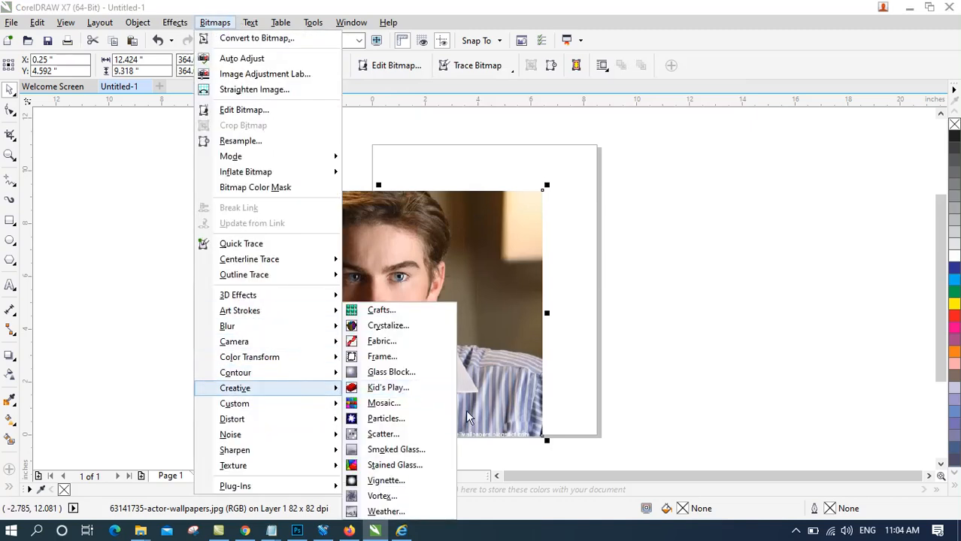
{"action": "left_click", "coordinate": [390, 450]}
{"action": "left_click_drag", "start_coordinate": [415, 204], "coordinate": [660, 161]}
{"action": "left_click_drag", "start_coordinate": [636, 194], "coordinate": [646, 218]}
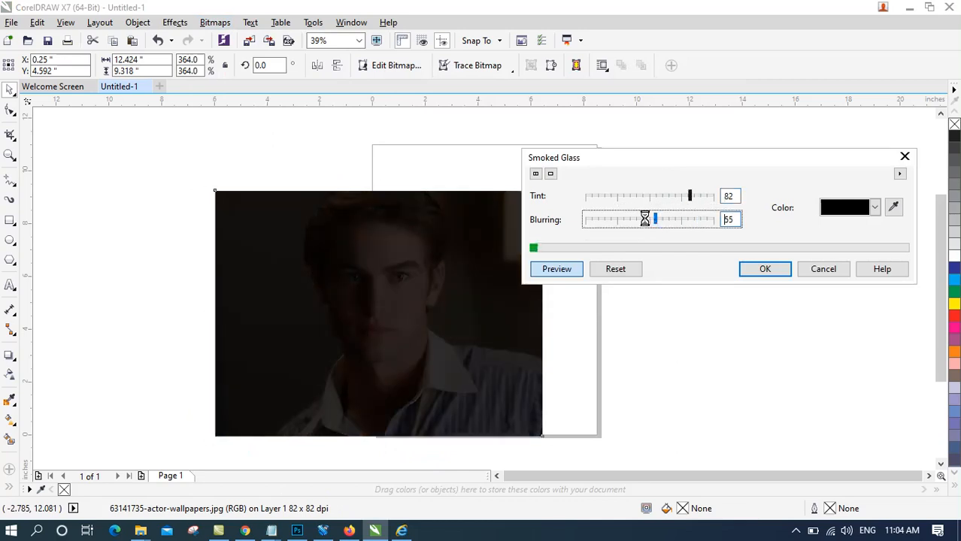
{"action": "left_click", "coordinate": [828, 270]}
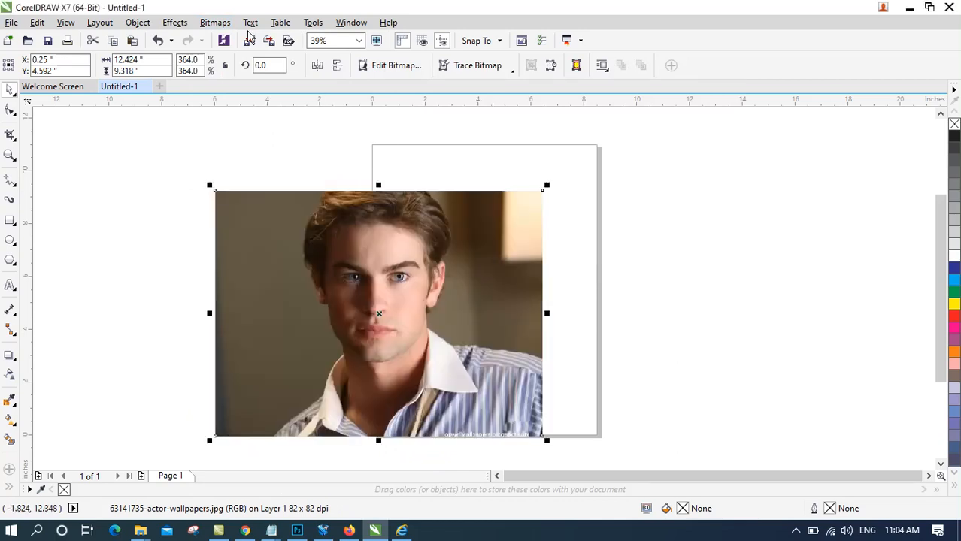
Return to CorelDRAW from Internet Explorer, try the Stone texture effect on the photo at roughness 51 and detail 100, and discard it.
{"action": "left_click", "coordinate": [215, 23]}
{"action": "mouse_move", "coordinate": [294, 466]}
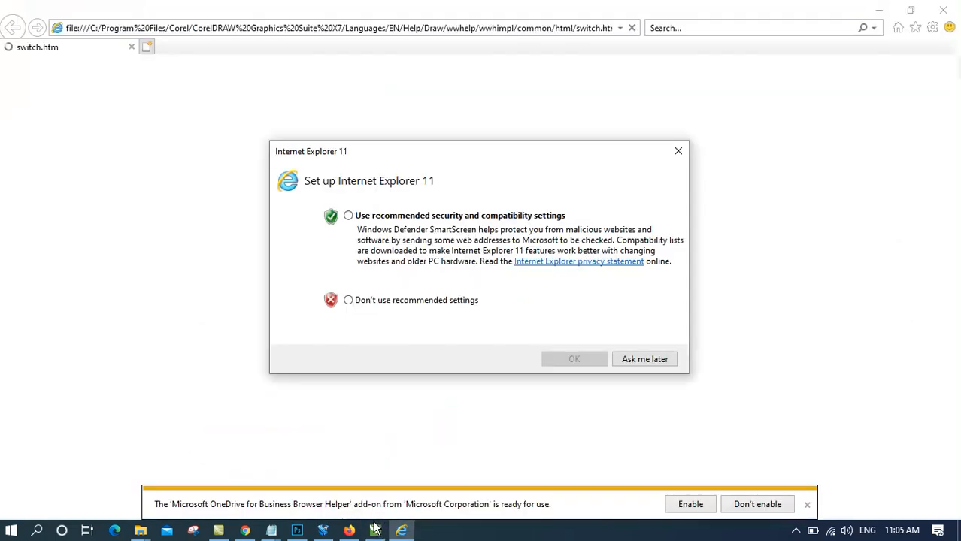
{"action": "left_click", "coordinate": [374, 531]}
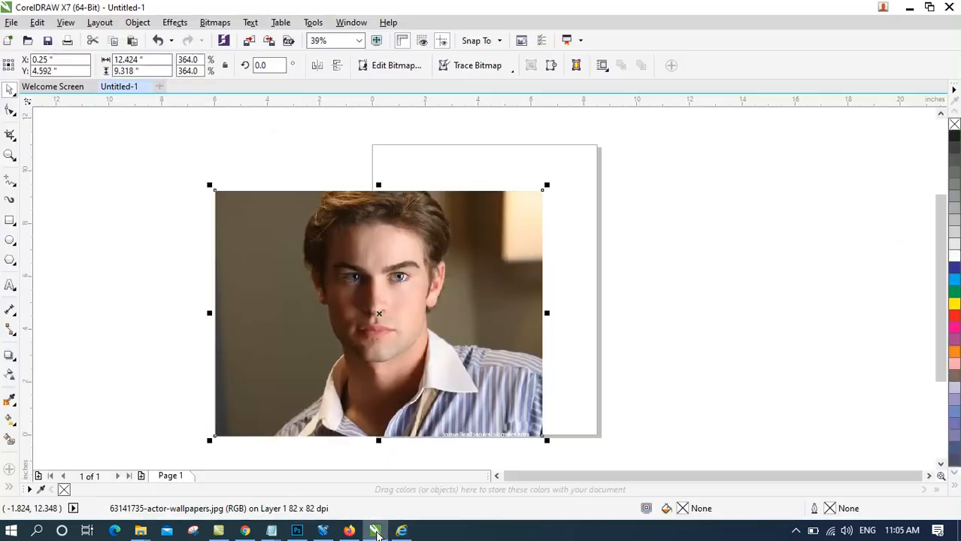
{"action": "left_click", "coordinate": [214, 22]}
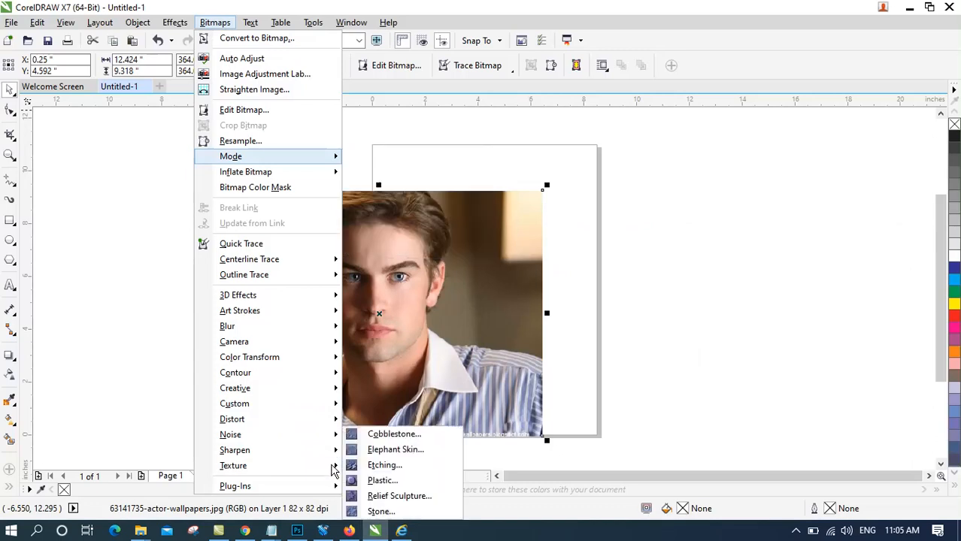
{"action": "left_click", "coordinate": [357, 510]}
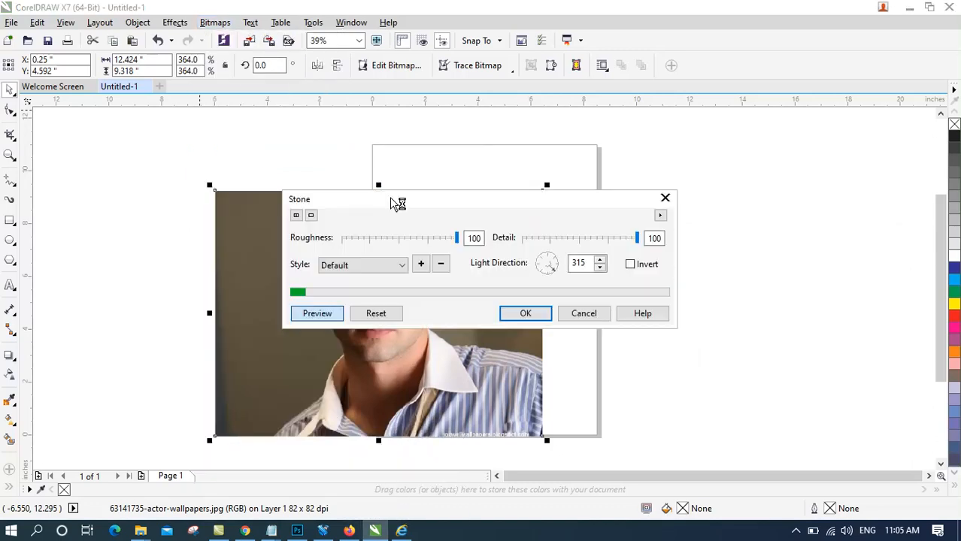
{"action": "left_click_drag", "start_coordinate": [431, 200], "coordinate": [656, 106]}
{"action": "left_click", "coordinate": [631, 143]}
{"action": "left_click", "coordinate": [821, 140]}
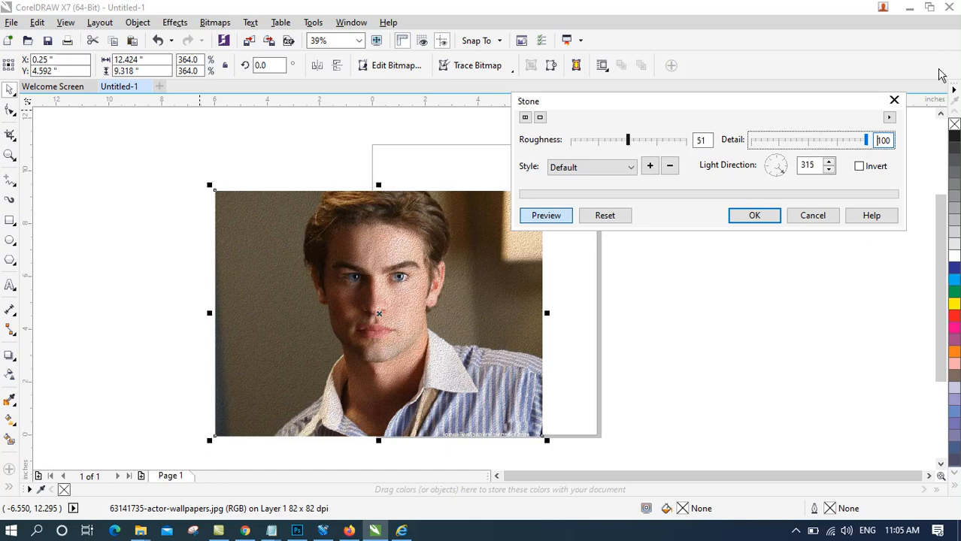
{"action": "left_click", "coordinate": [811, 216]}
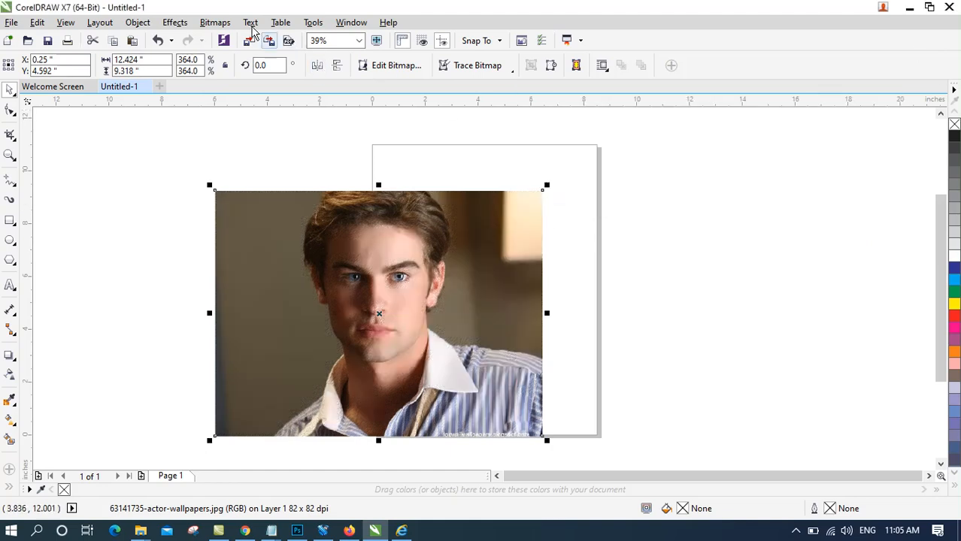
{"action": "left_click", "coordinate": [226, 22]}
{"action": "mouse_move", "coordinate": [250, 26]}
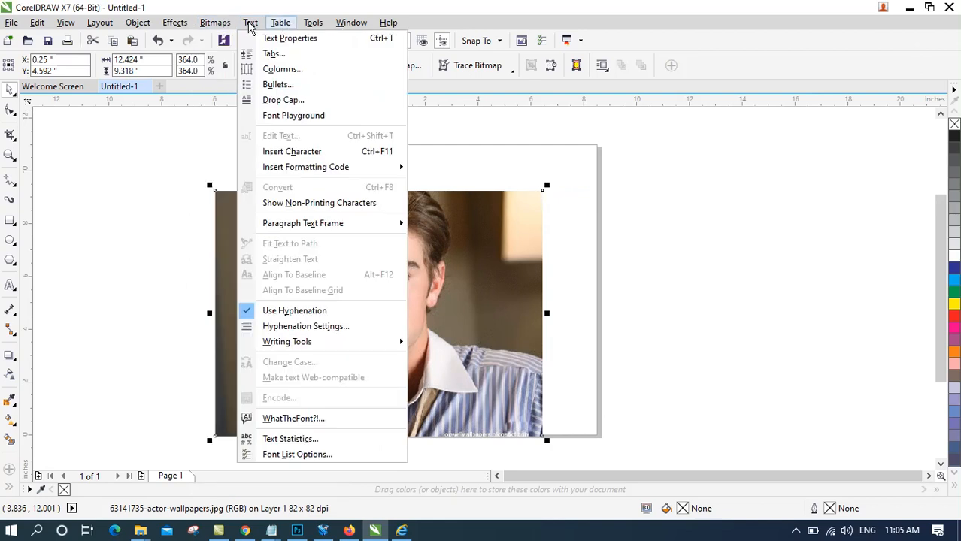